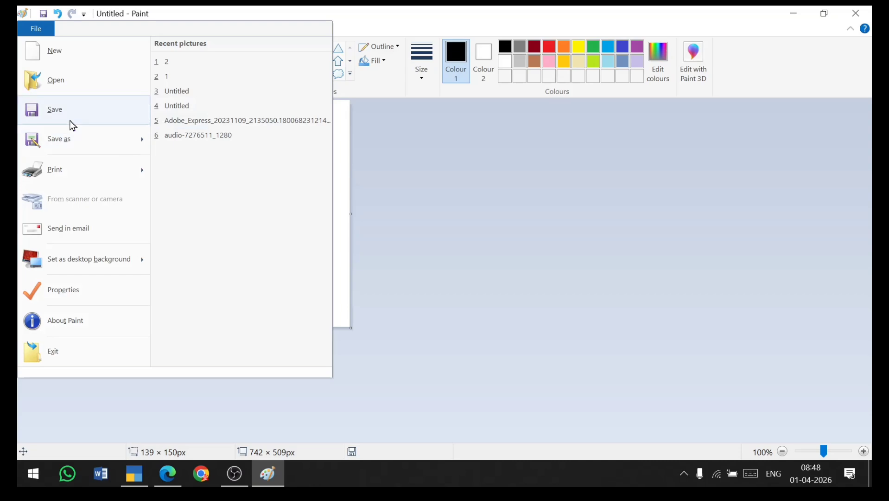
{"action": "left_click", "coordinate": [36, 28]}
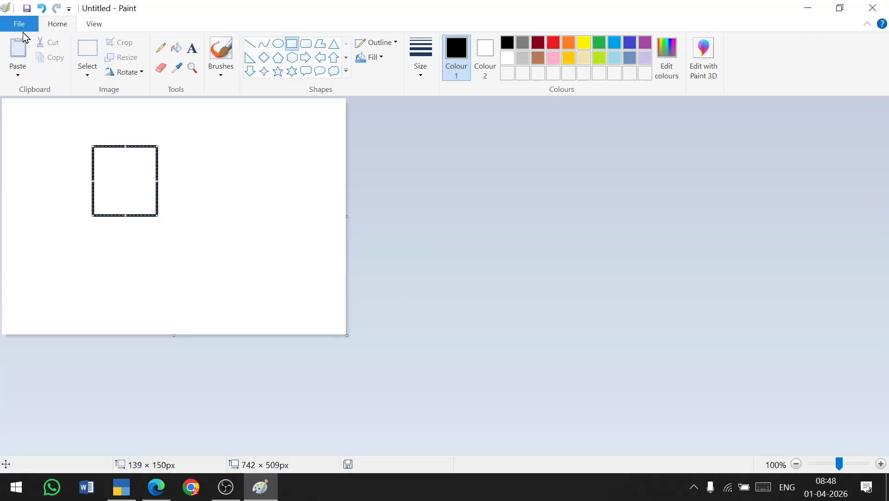
{"action": "left_click", "coordinate": [19, 27]}
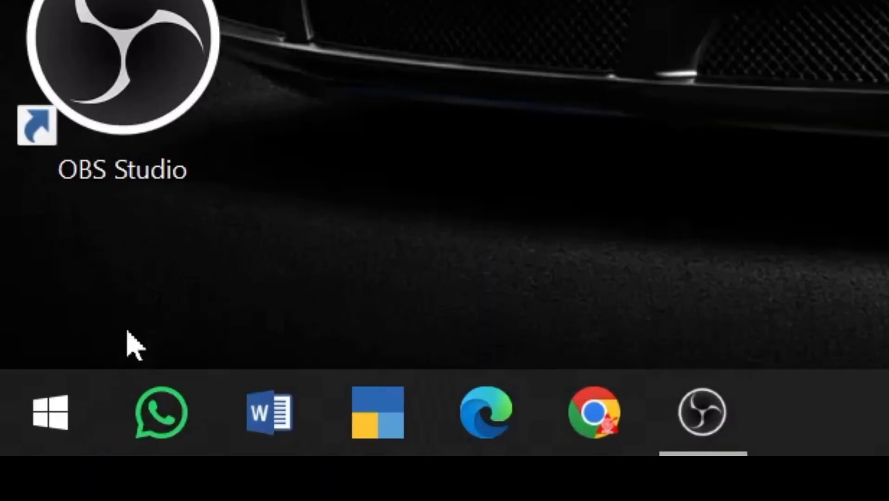
Search the computer for the Paint app and launch it.
{"action": "left_click", "coordinate": [51, 413]}
{"action": "type", "text": "PA"}
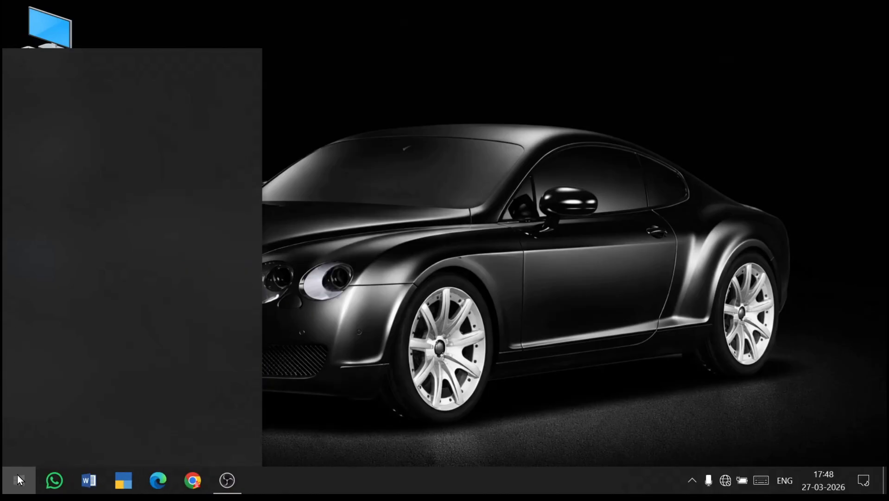
{"action": "type", "text": "NI"}
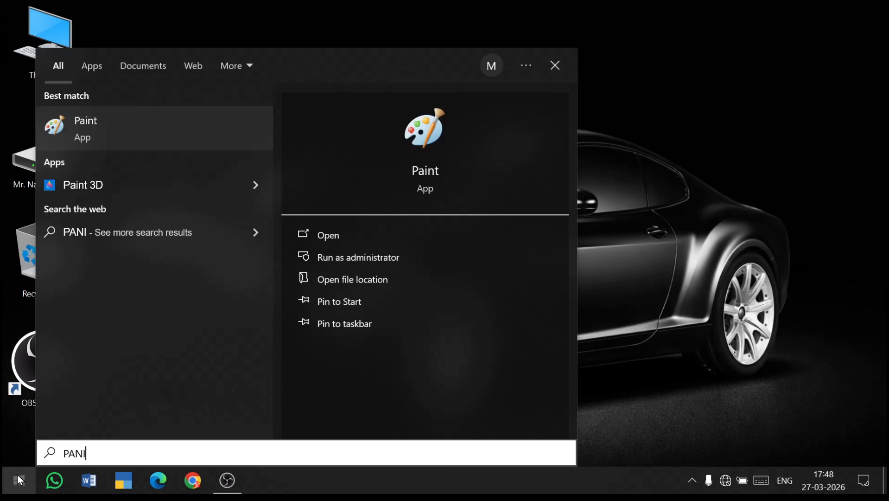
{"action": "left_click", "coordinate": [100, 133]}
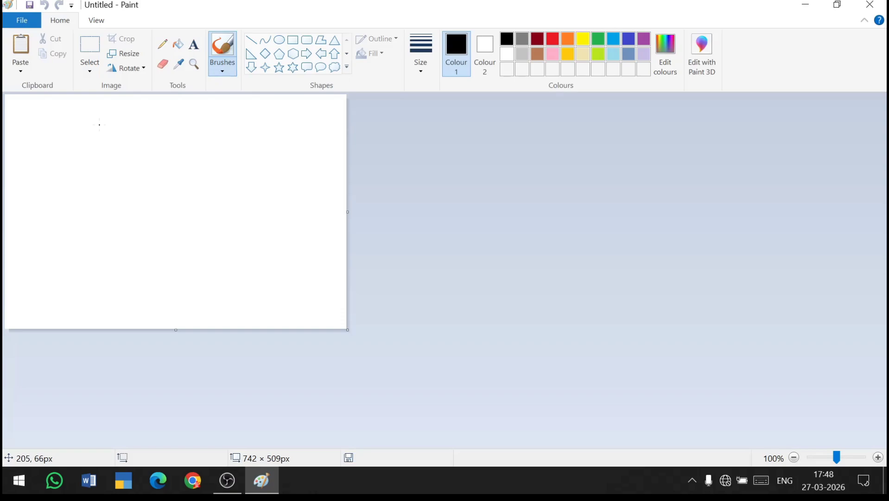
{"action": "left_click", "coordinate": [22, 24]}
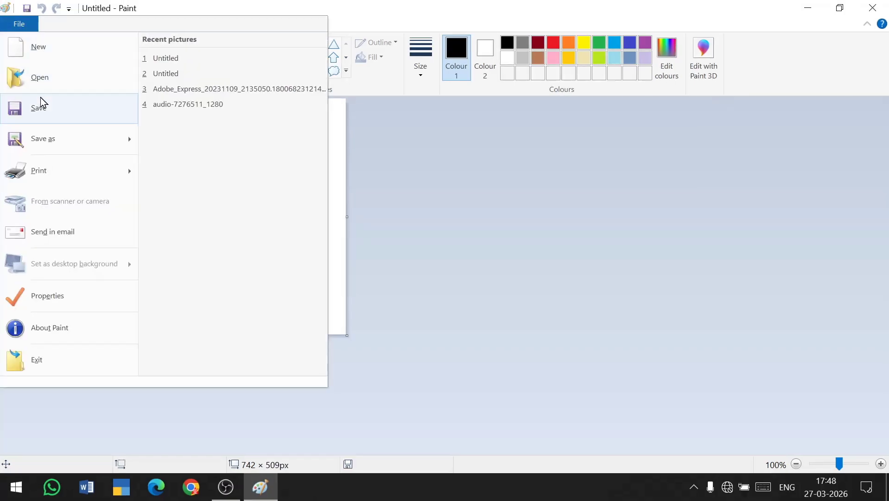
{"action": "left_click", "coordinate": [361, 164]}
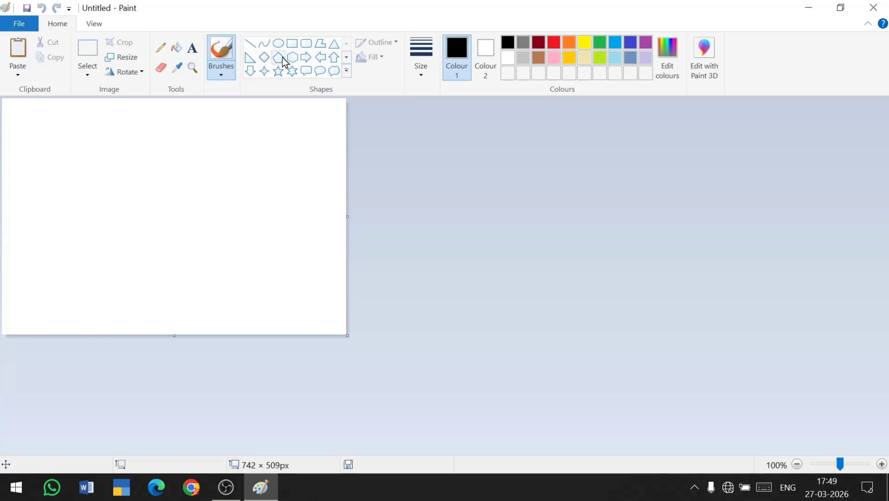
Draw a four-point star about 210 × 214 px in the upper middle of the blank canvas.
{"action": "left_click", "coordinate": [265, 71]}
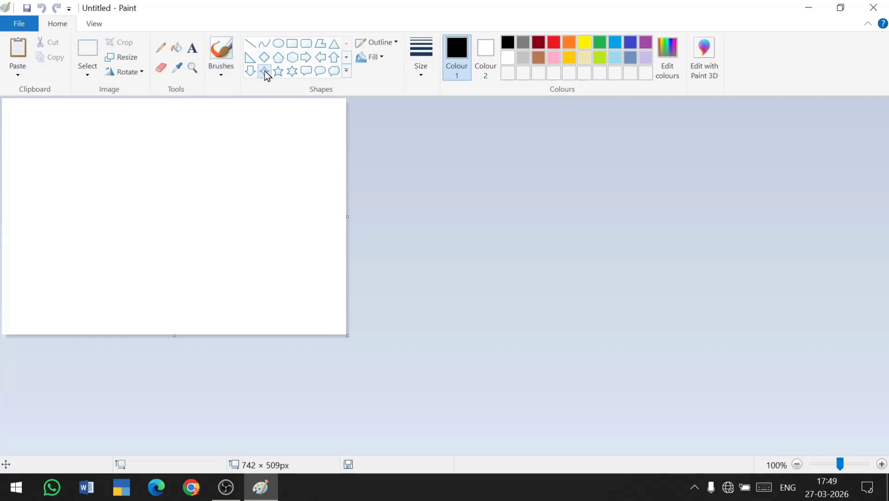
{"action": "left_click_drag", "start_coordinate": [102, 133], "coordinate": [199, 232]}
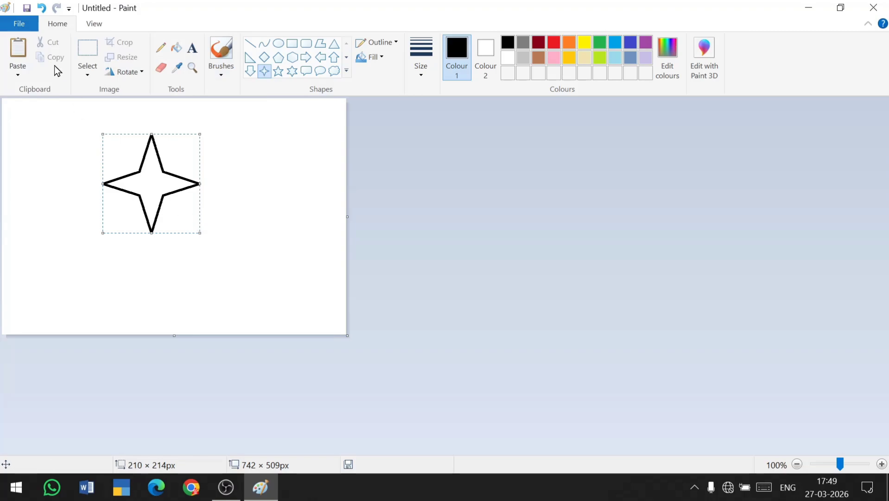
Start a new blank picture and discard the unsaved star drawing.
{"action": "left_click", "coordinate": [22, 21]}
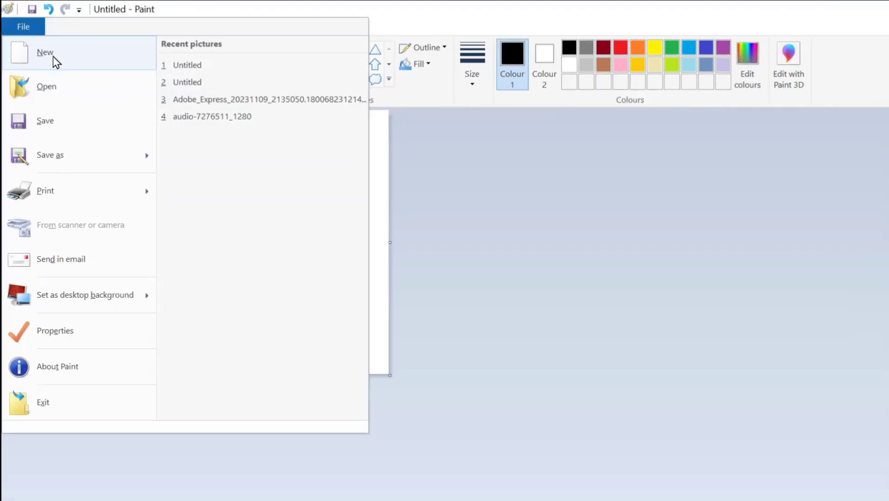
{"action": "left_click", "coordinate": [65, 86]}
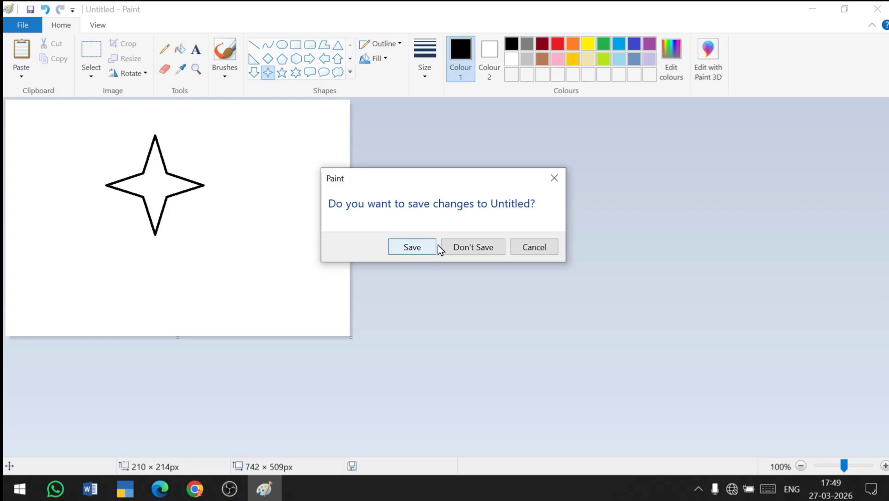
{"action": "left_click", "coordinate": [466, 252]}
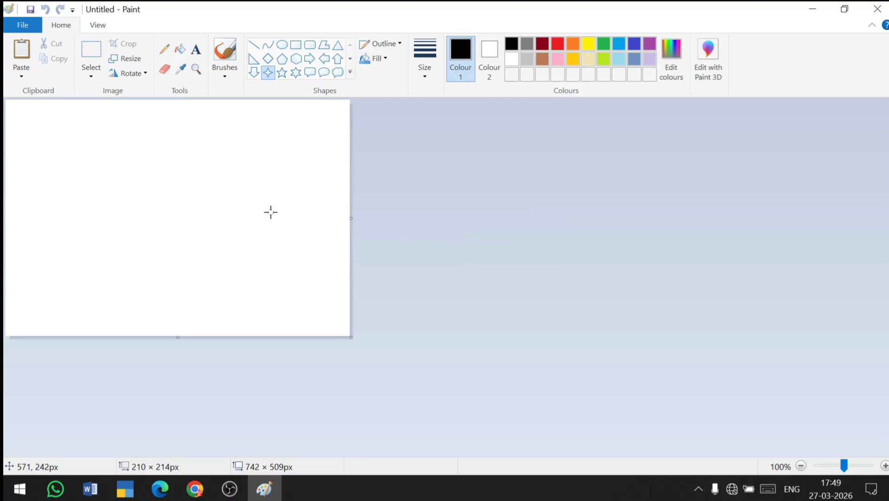
{"action": "left_click", "coordinate": [21, 25]}
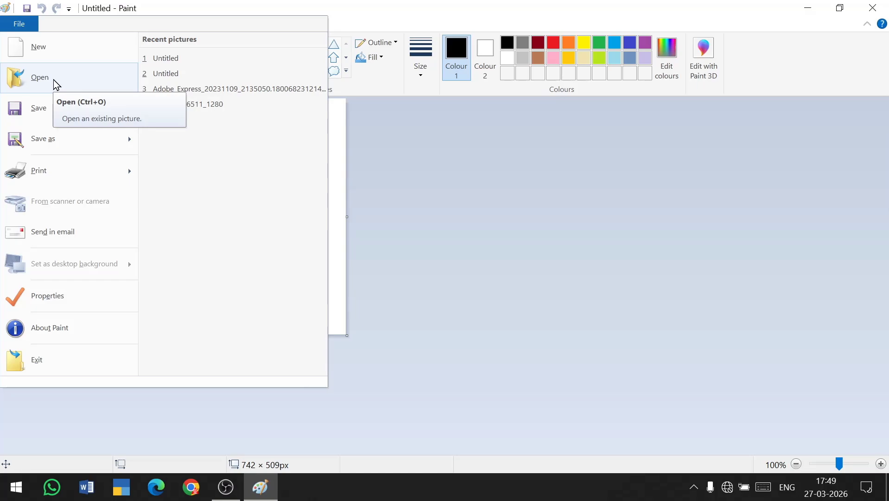
{"action": "mouse_move", "coordinate": [59, 139]}
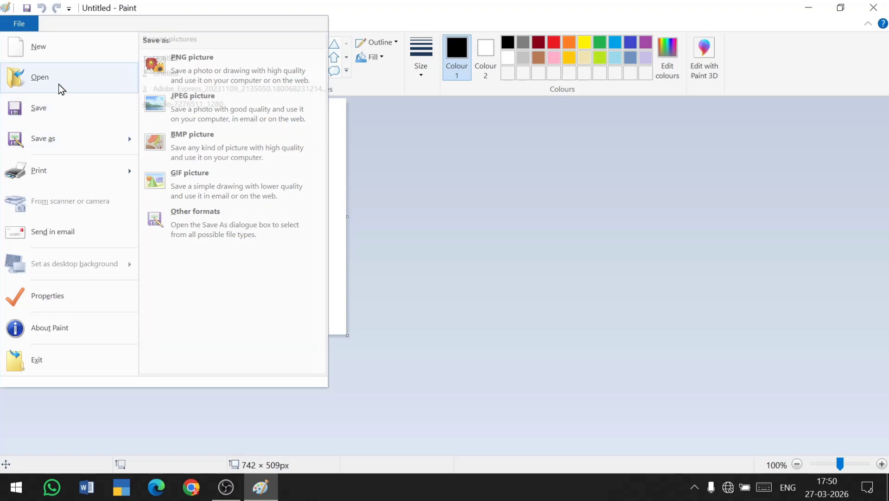
{"action": "left_click", "coordinate": [354, 176]}
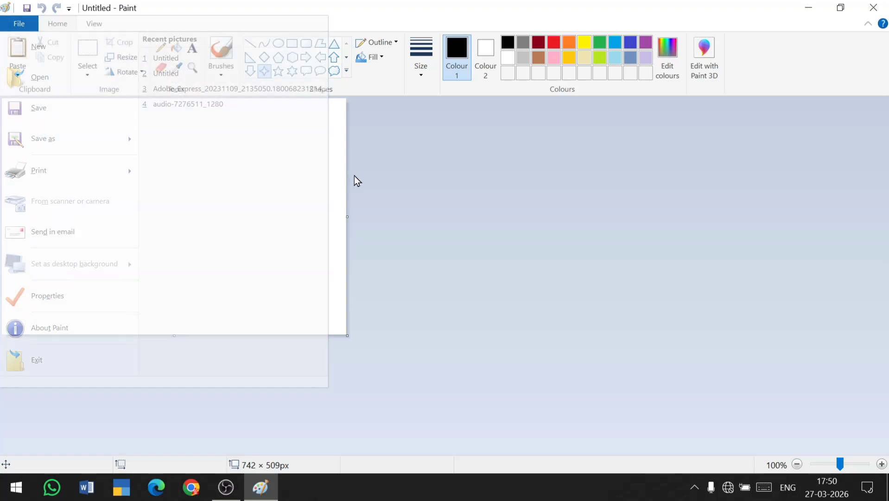
Draw a diamond about 156 × 165 px in the upper middle of the canvas.
{"action": "left_click", "coordinate": [264, 57]}
{"action": "left_click_drag", "start_coordinate": [125, 130], "coordinate": [197, 207]}
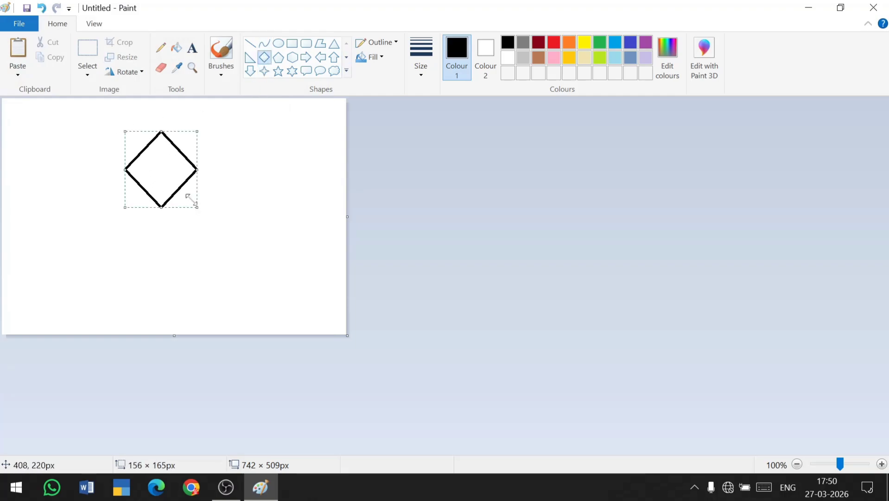
Save the diamond picture to the Desktop folder with the file name 1 and the 24-bit Bitmap file type.
{"action": "left_click", "coordinate": [22, 25]}
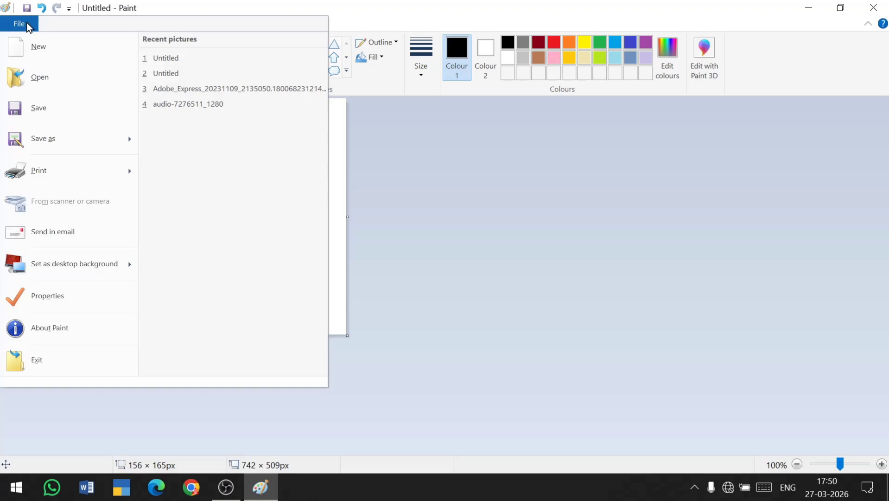
{"action": "left_click", "coordinate": [41, 107]}
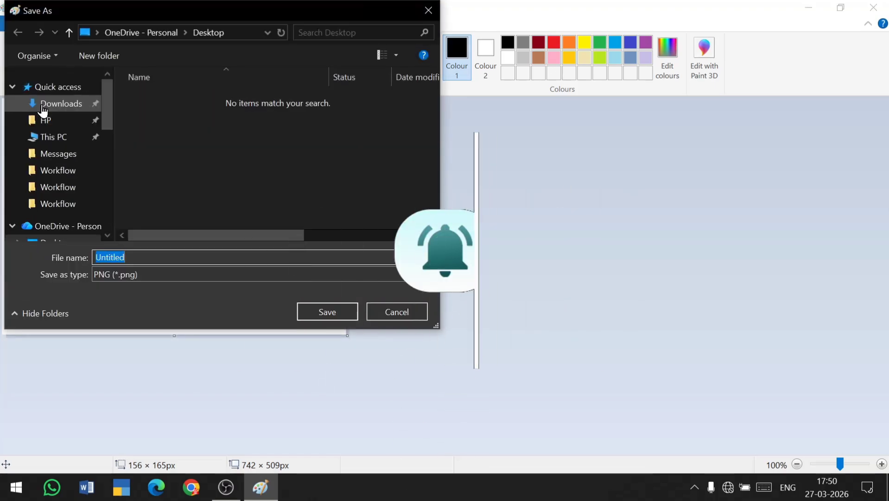
{"action": "scroll", "coordinate": [55, 153], "scroll_direction": "down", "scroll_amount": 1}
{"action": "scroll", "coordinate": [60, 149], "scroll_direction": "down", "scroll_amount": 1}
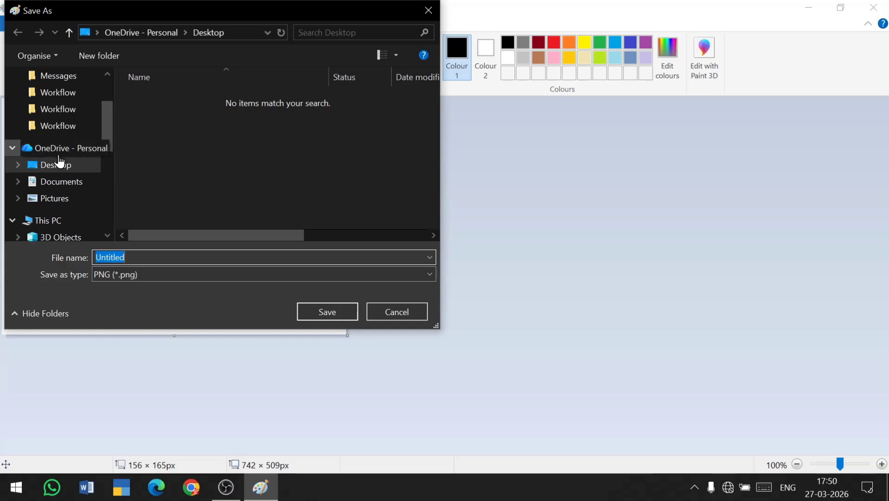
{"action": "left_click", "coordinate": [60, 164]}
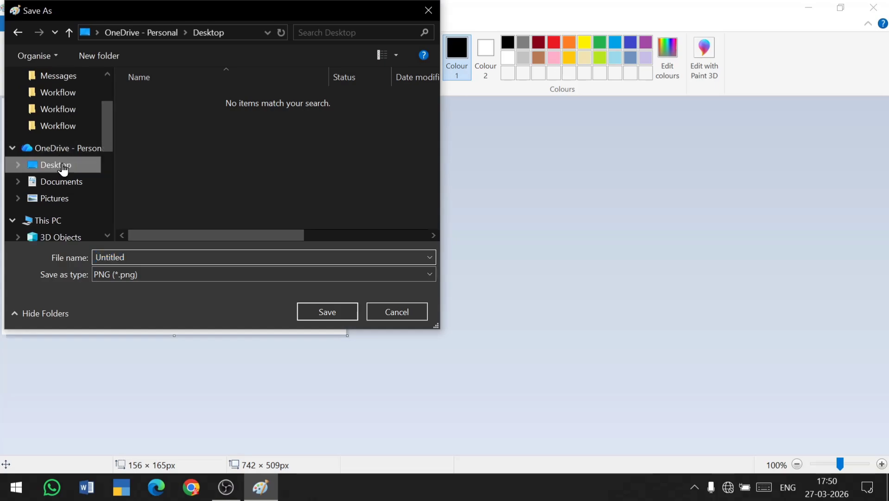
{"action": "double_click", "coordinate": [143, 257]}
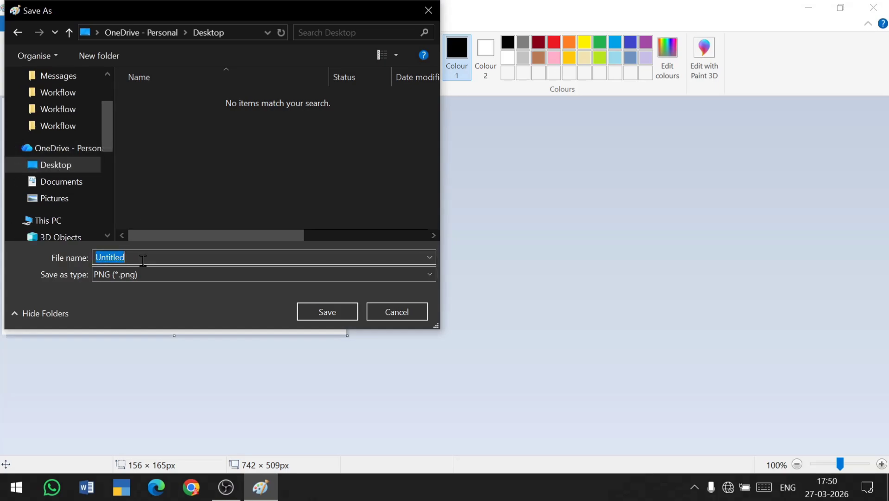
{"action": "type", "text": "1"}
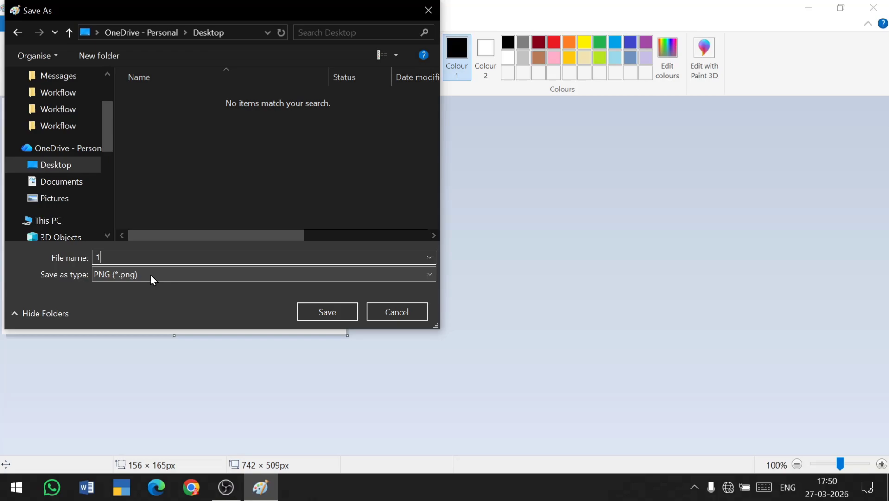
{"action": "left_click", "coordinate": [153, 280]}
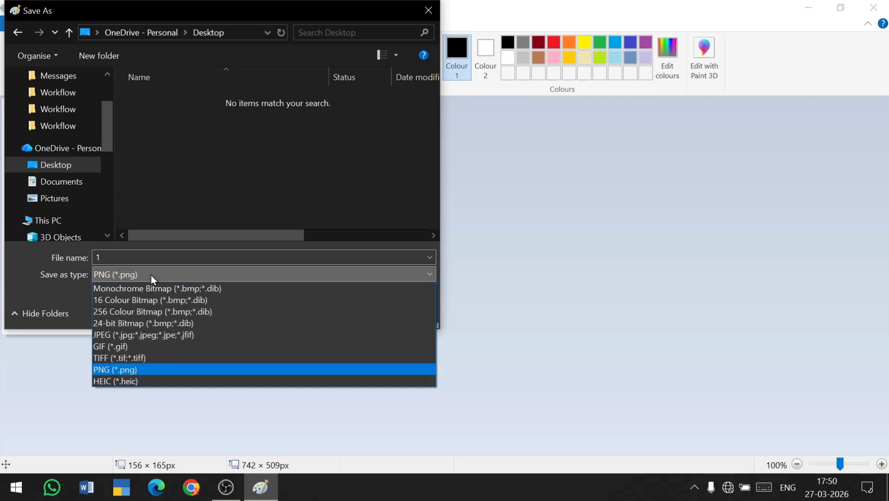
{"action": "left_click", "coordinate": [150, 321]}
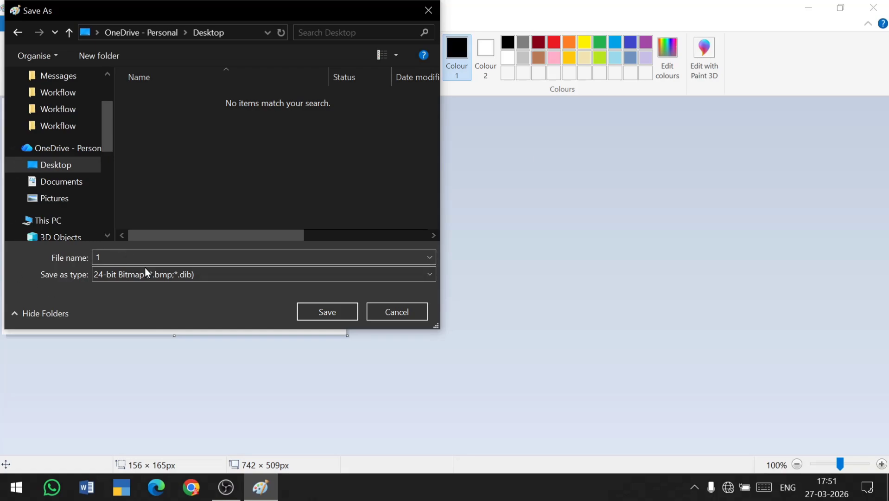
{"action": "left_click", "coordinate": [333, 313]}
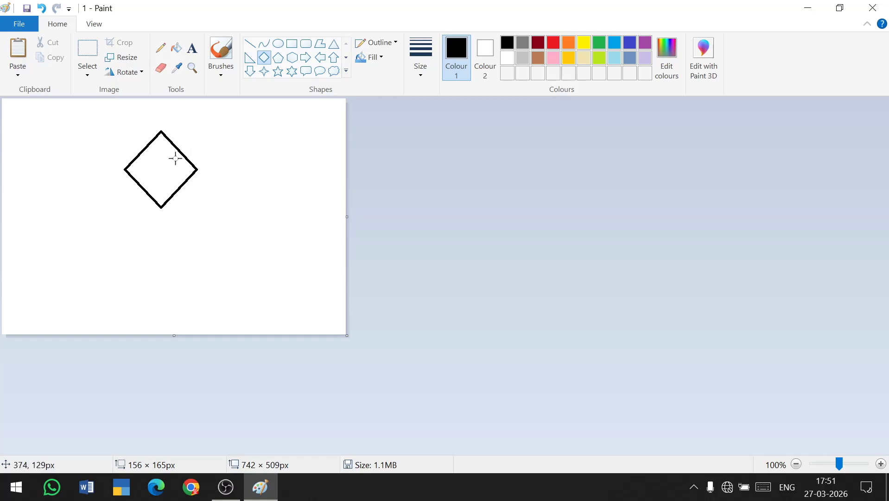
Close the saved picture and open the file 1 from the desktop for further editing.
{"action": "left_click", "coordinate": [878, 9]}
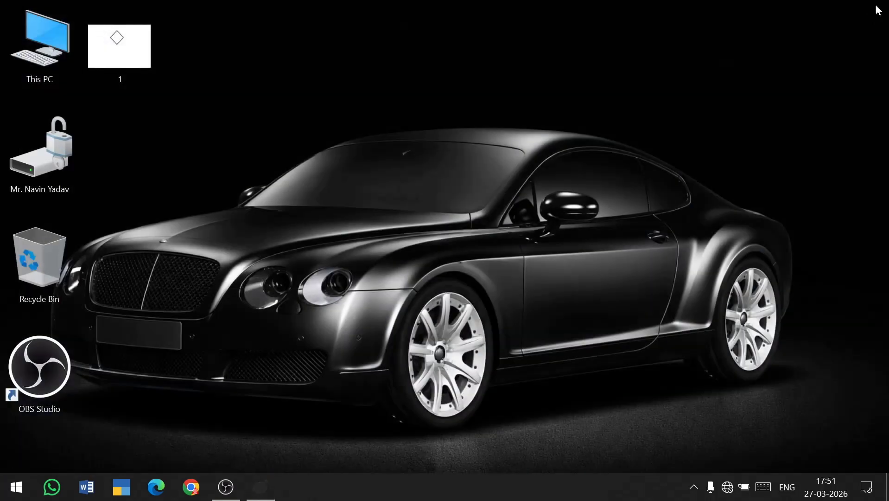
{"action": "left_click", "coordinate": [124, 48]}
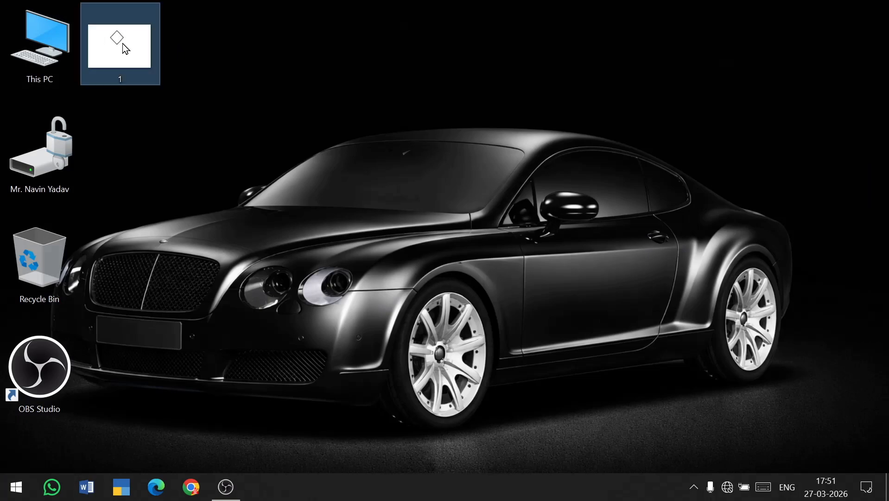
{"action": "double_click", "coordinate": [124, 48]}
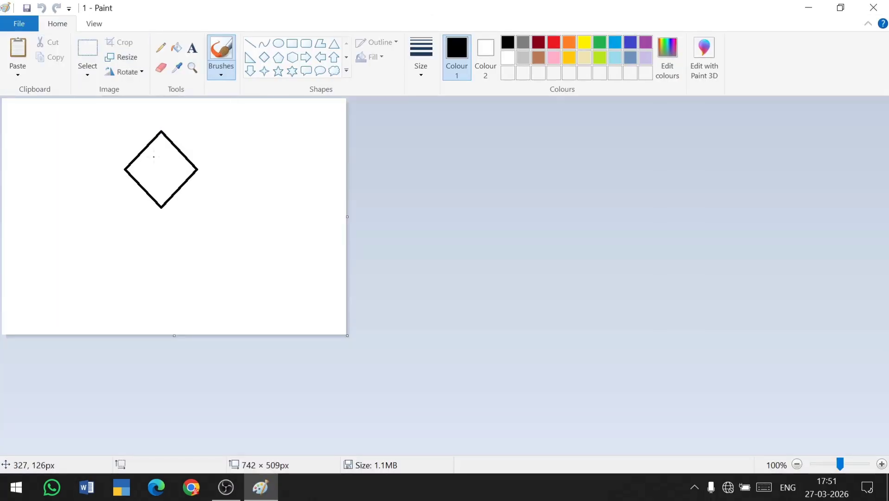
Draw a right arrow about 294 × 93 px across the diamond's lower corner and save the change to the same file.
{"action": "left_click", "coordinate": [306, 59]}
{"action": "left_click_drag", "start_coordinate": [110, 189], "coordinate": [247, 232]}
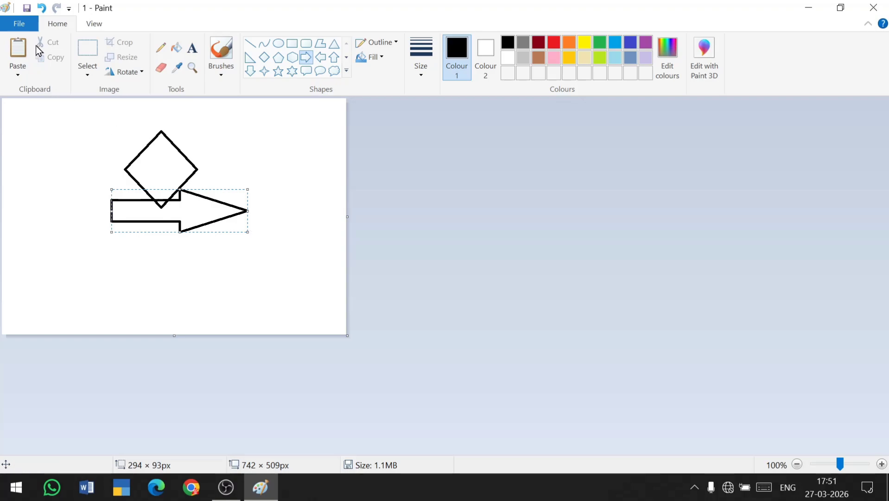
{"action": "left_click", "coordinate": [28, 28]}
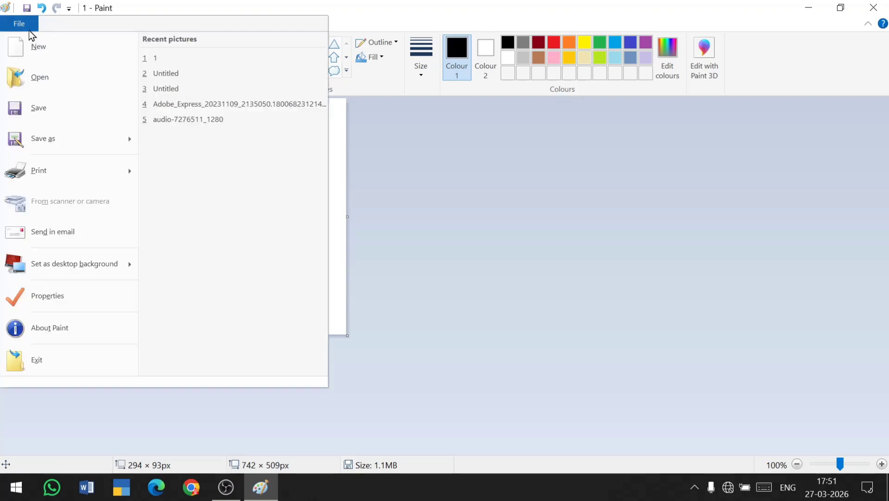
{"action": "left_click", "coordinate": [34, 106]}
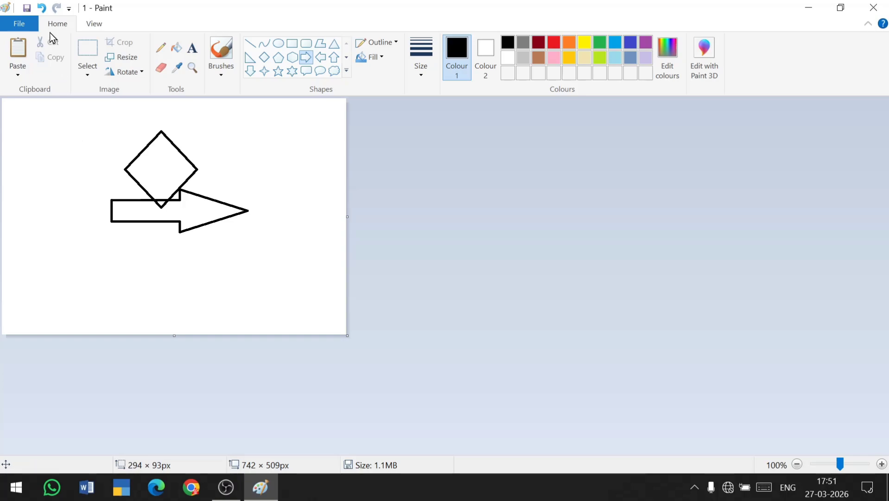
Close Paint and reopen picture 1 from the desktop to check the saved arrow.
{"action": "left_click", "coordinate": [31, 24]}
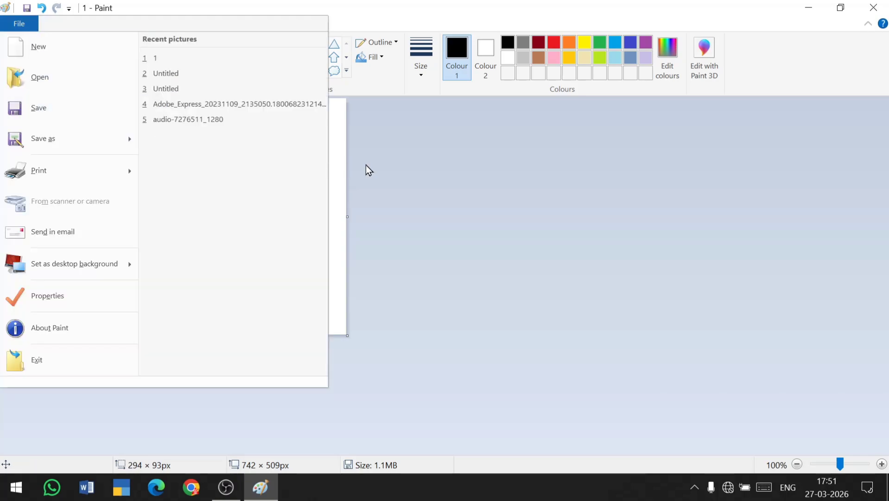
{"action": "left_click", "coordinate": [326, 187]}
{"action": "left_click", "coordinate": [873, 7]}
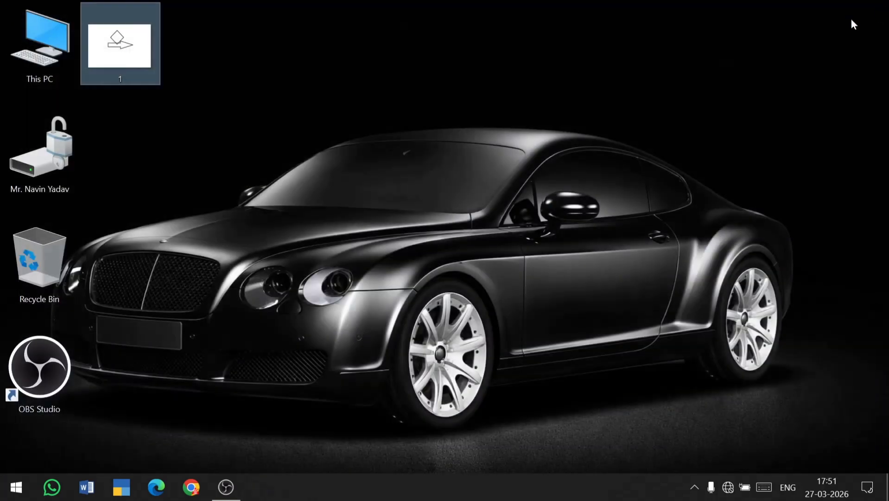
{"action": "mouse_move", "coordinate": [119, 58]}
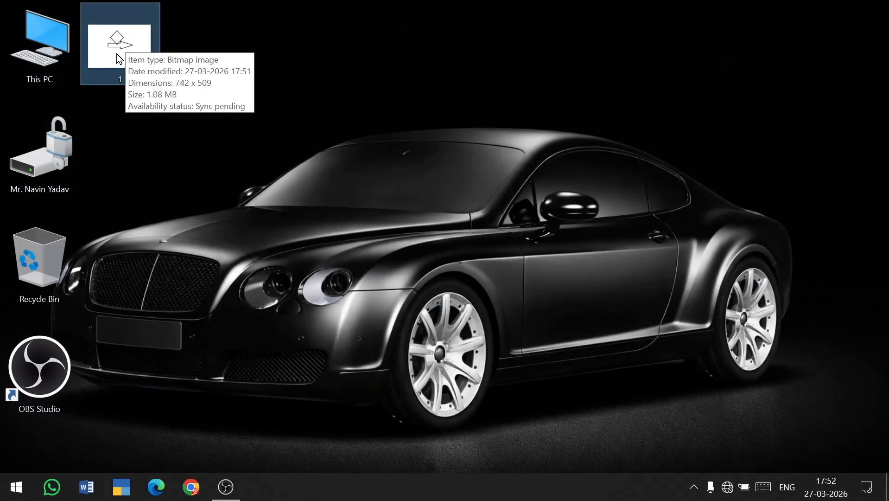
{"action": "double_click", "coordinate": [120, 54]}
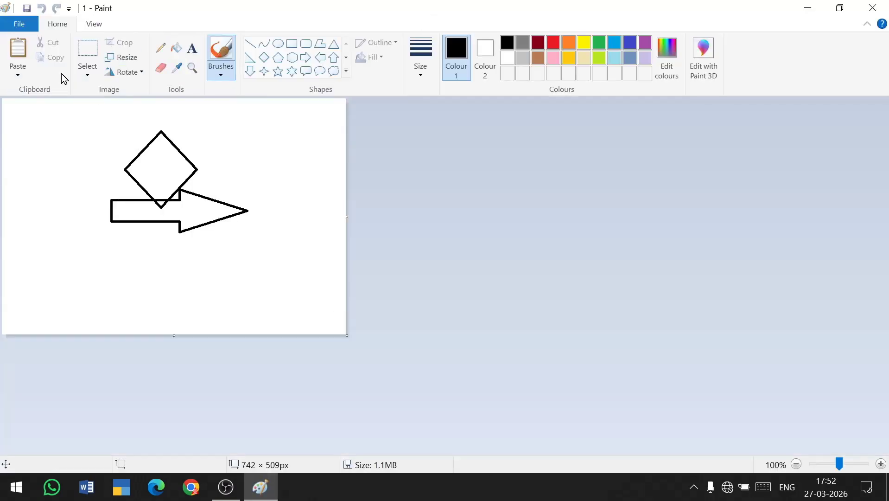
Draw a six-point star about 178 × 103 px over the diamond's upper part and save the picture to the Desktop as a separate file named 2.
{"action": "left_click", "coordinate": [291, 71]}
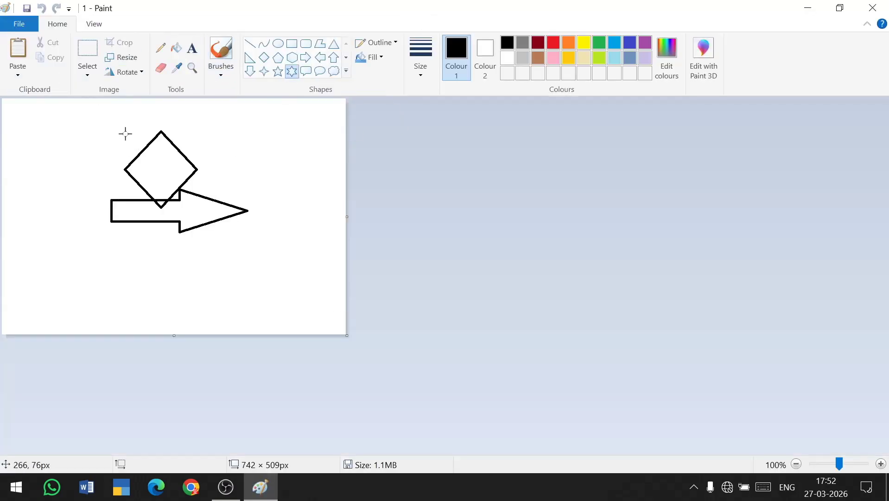
{"action": "left_click_drag", "start_coordinate": [125, 119], "coordinate": [207, 166]}
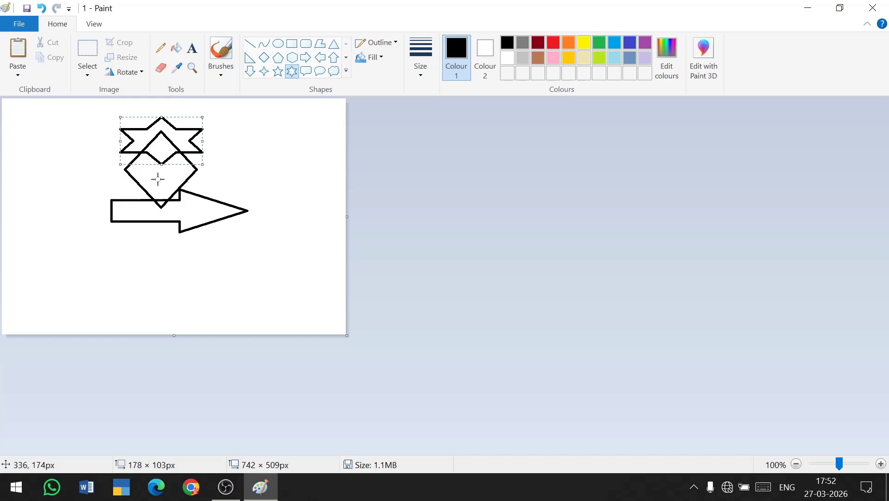
{"action": "left_click", "coordinate": [29, 27]}
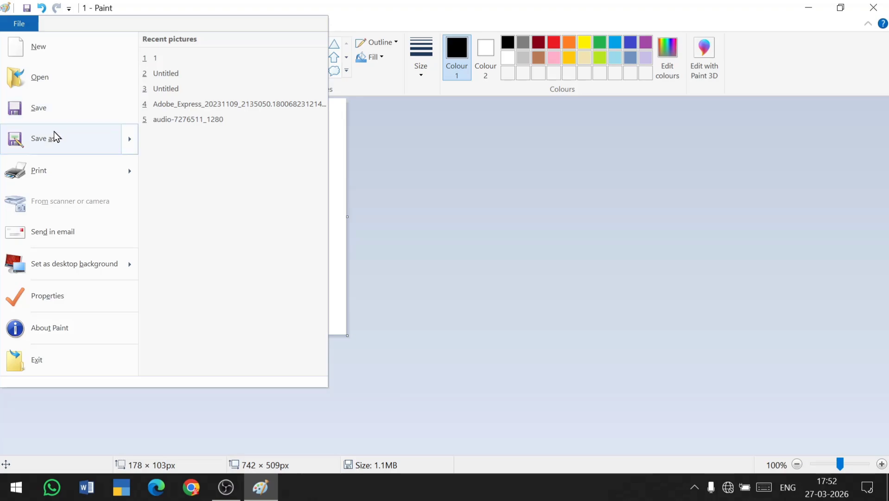
{"action": "mouse_move", "coordinate": [55, 133]}
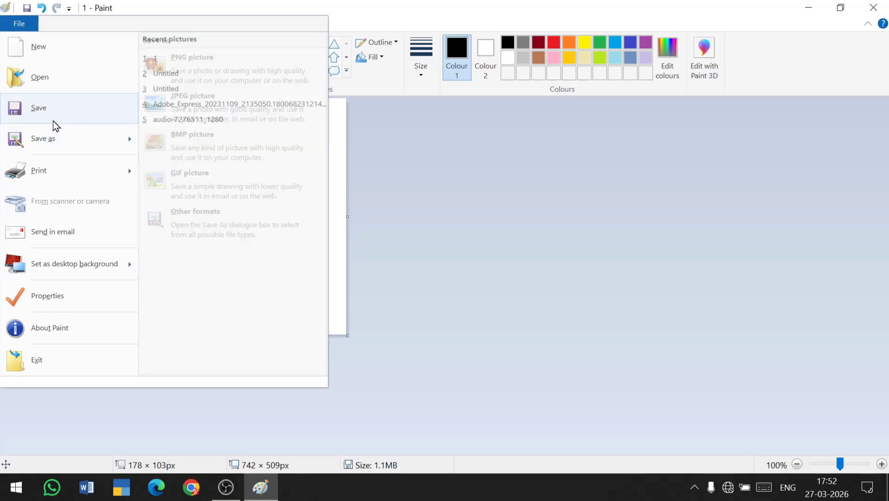
{"action": "left_click", "coordinate": [56, 146]}
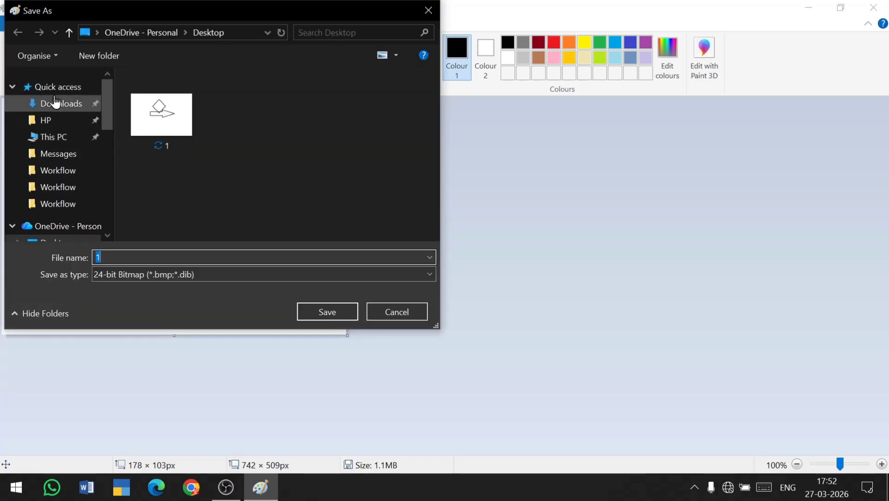
{"action": "scroll", "coordinate": [52, 134], "scroll_direction": "down", "scroll_amount": 2}
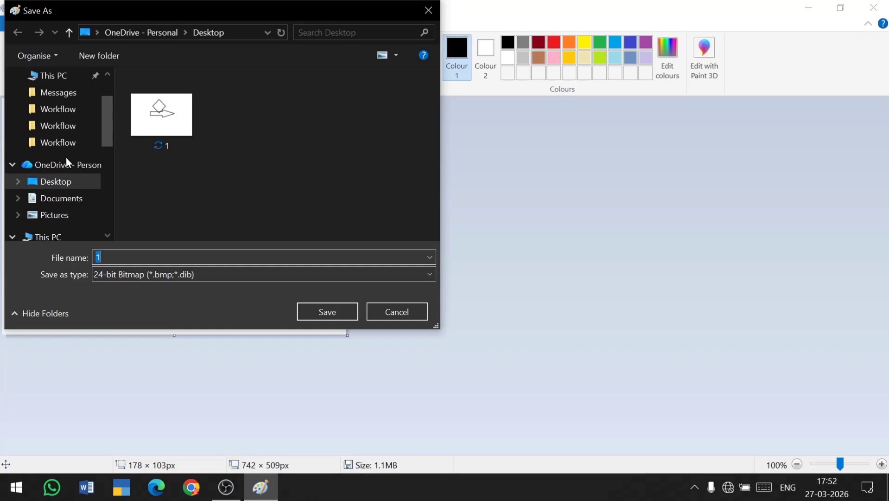
{"action": "left_click", "coordinate": [57, 181]}
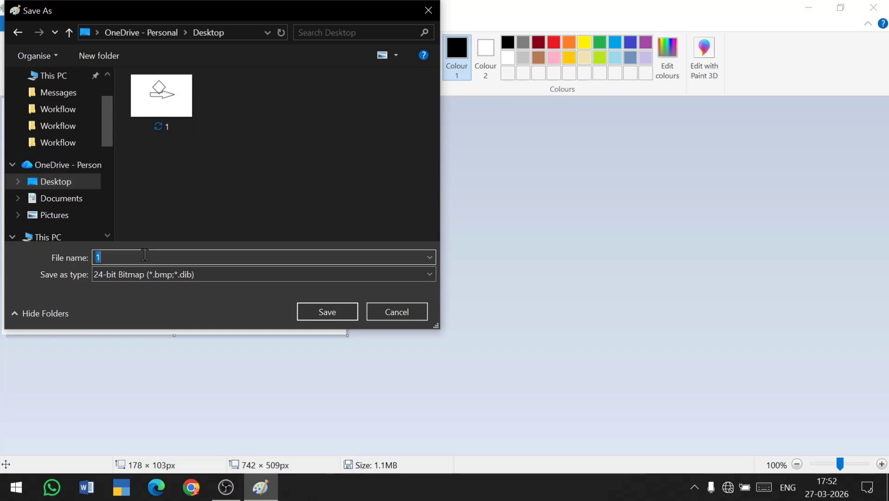
{"action": "left_click", "coordinate": [327, 315]}
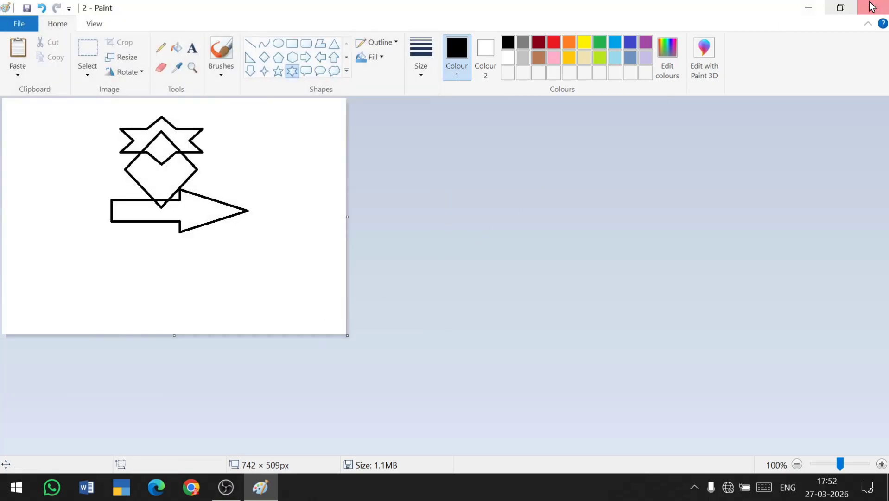
Close Paint and open picture 2 from the desktop to check the saved star.
{"action": "left_click", "coordinate": [871, 6]}
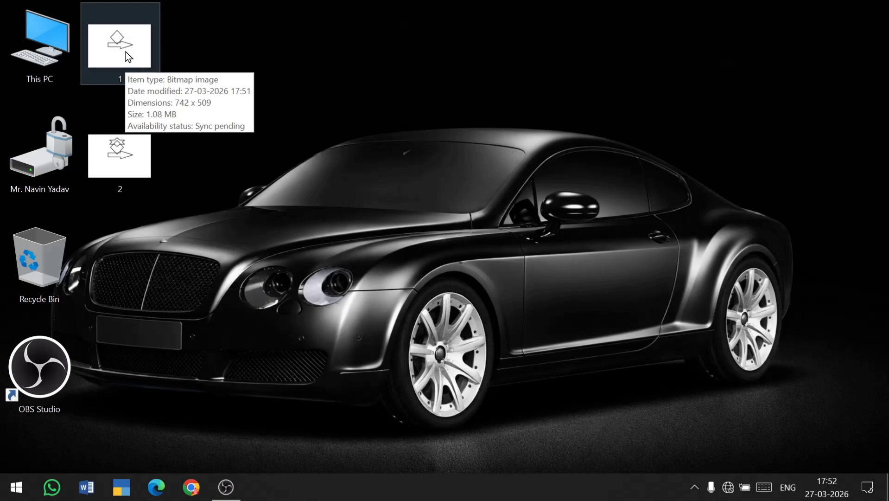
{"action": "left_click", "coordinate": [115, 147]}
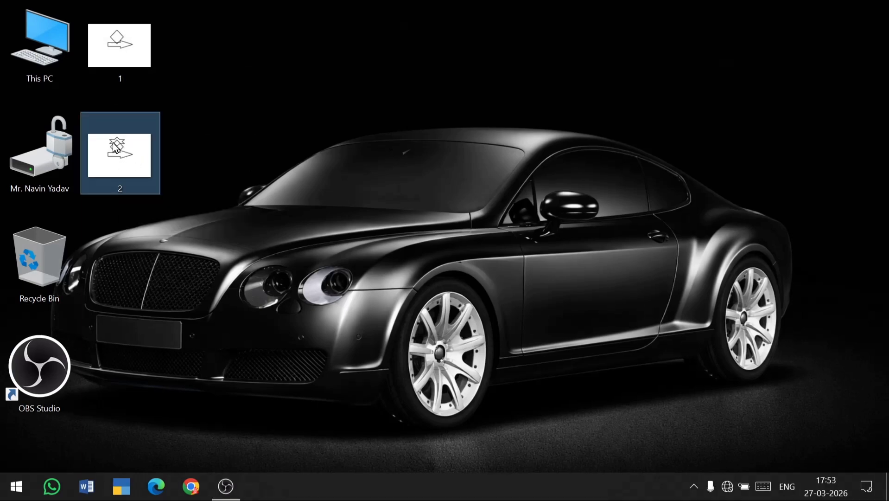
{"action": "double_click", "coordinate": [116, 147]}
{"action": "left_click", "coordinate": [19, 23]}
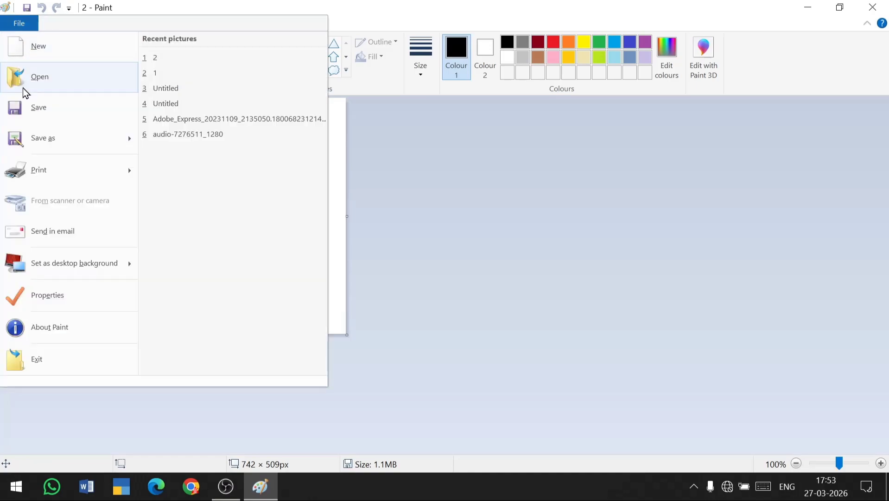
{"action": "mouse_move", "coordinate": [75, 142]}
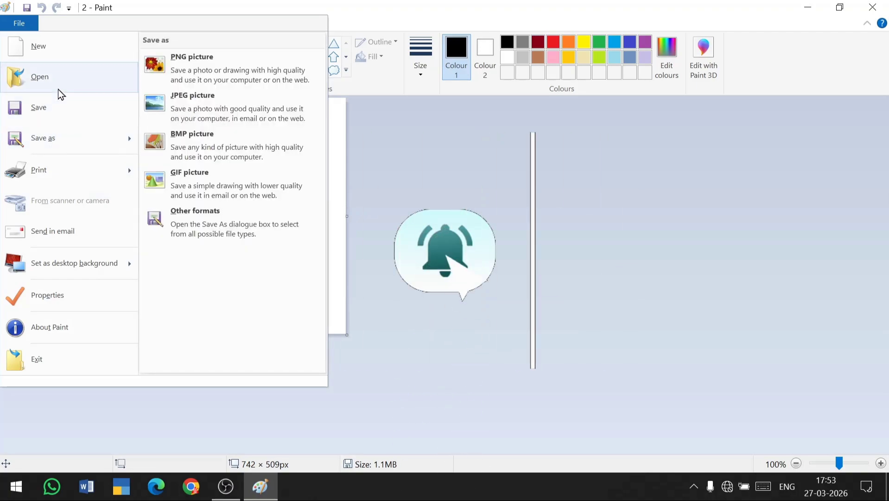
{"action": "left_click", "coordinate": [397, 192]}
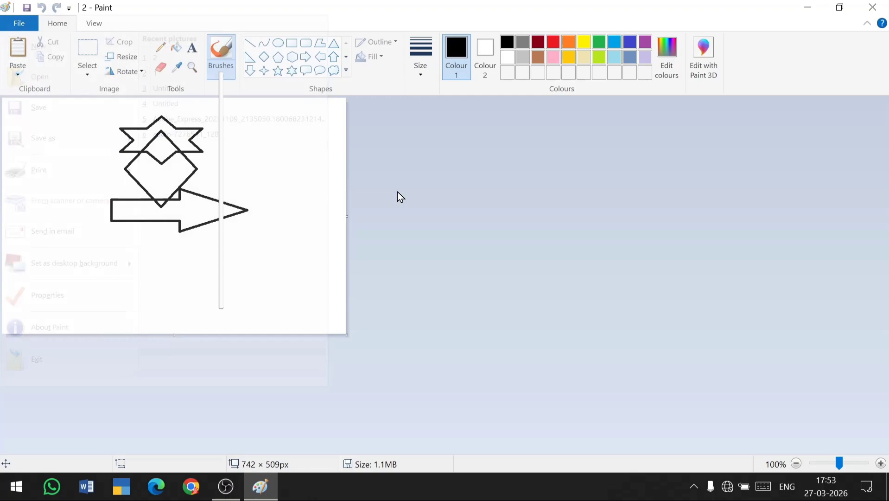
Close picture 2, refresh the desktop and start Paint again with a blank picture.
{"action": "left_click", "coordinate": [870, 6]}
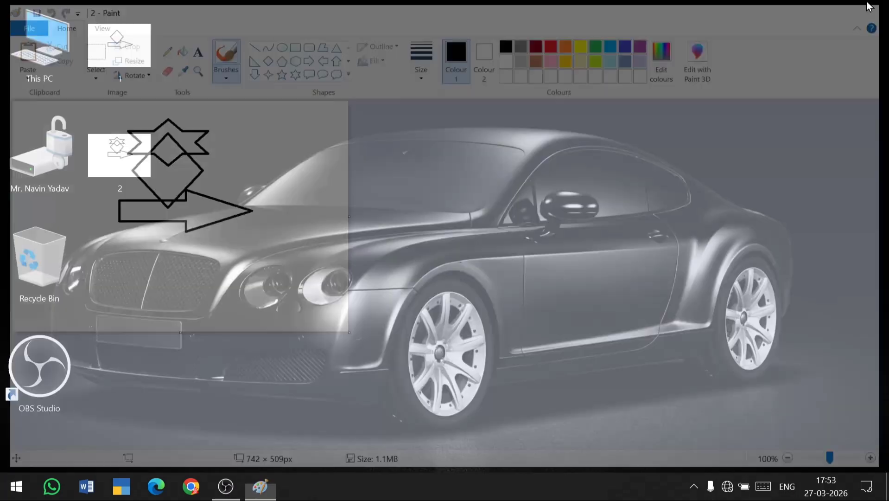
{"action": "right_click", "coordinate": [294, 35]}
{"action": "left_click", "coordinate": [326, 83]}
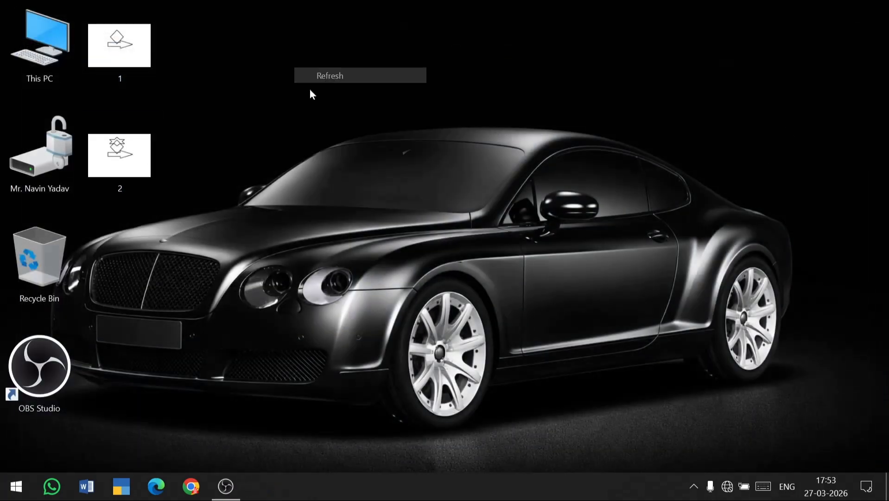
{"action": "left_click", "coordinate": [16, 489]}
{"action": "type", "text": "PANT"}
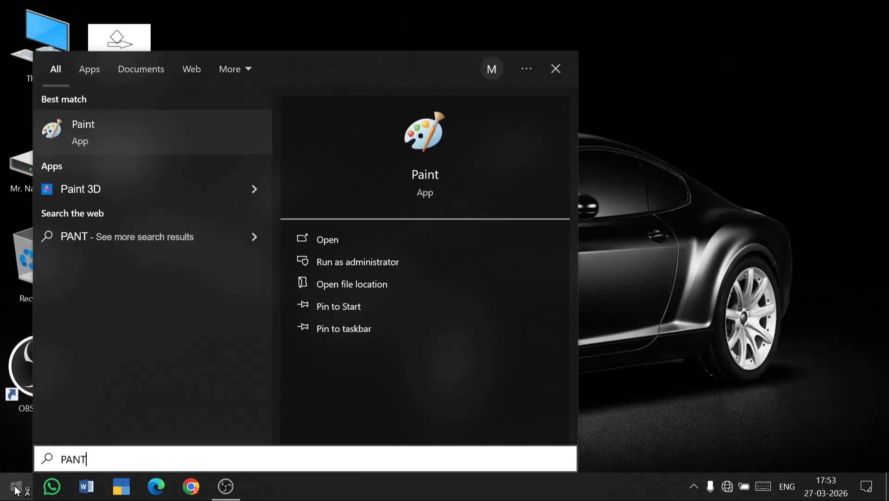
{"action": "key", "text": "Return"}
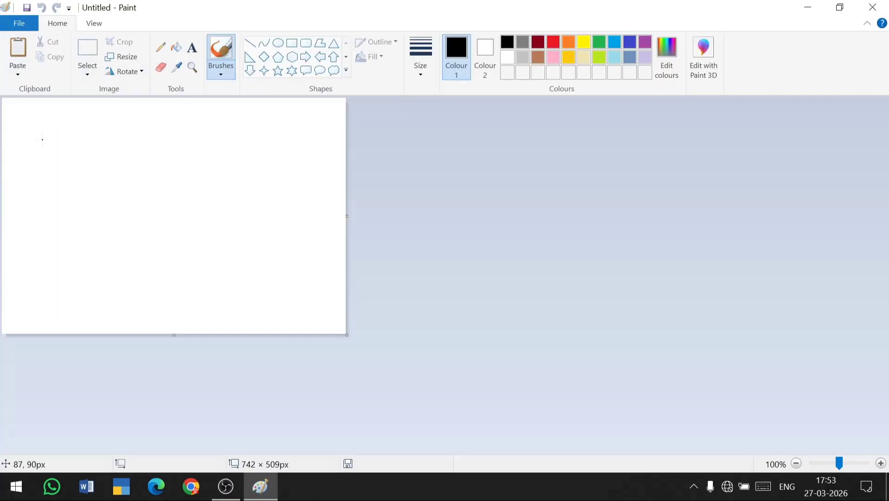
Open picture 2 from the Desktop folder within Paint.
{"action": "left_click", "coordinate": [21, 29]}
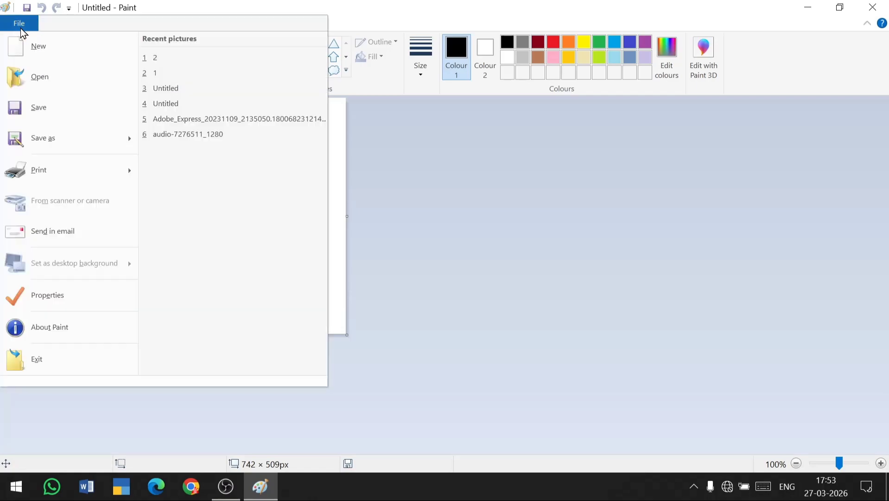
{"action": "left_click", "coordinate": [29, 79]}
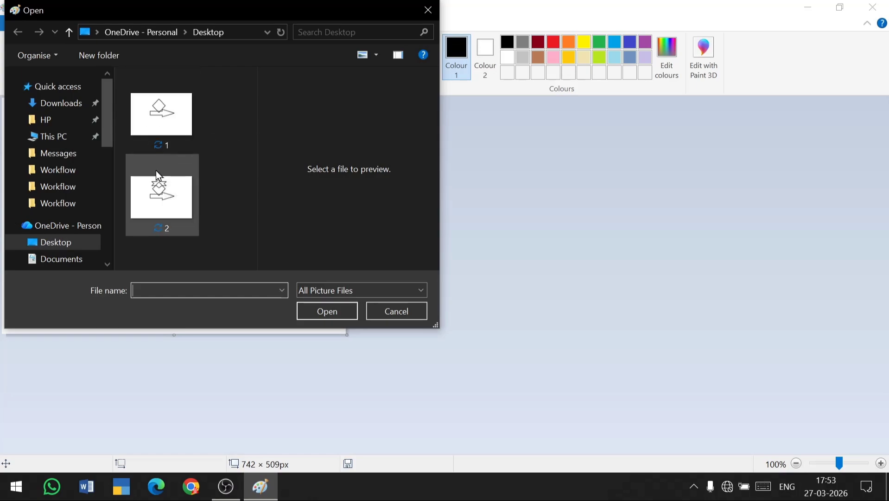
{"action": "left_click", "coordinate": [162, 193]}
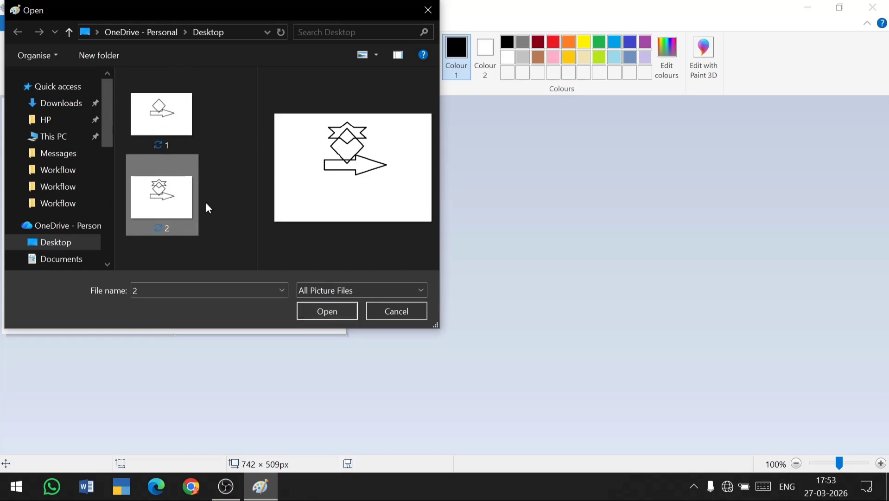
{"action": "double_click", "coordinate": [160, 190]}
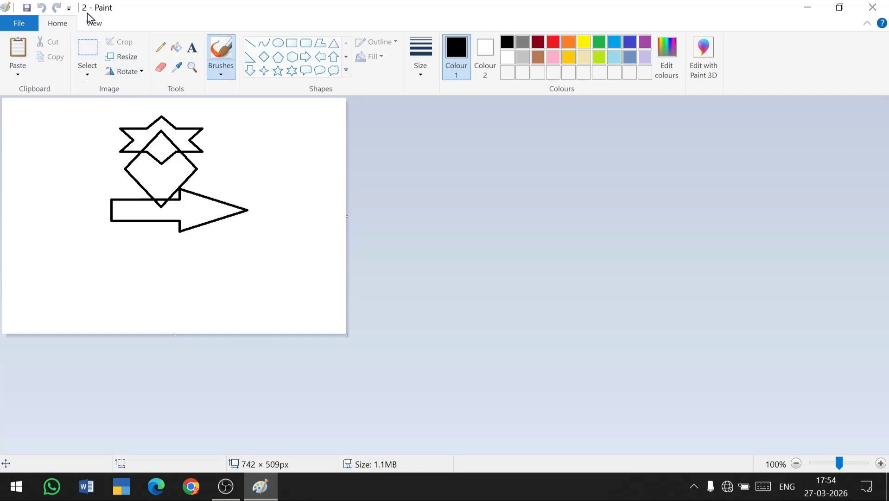
Open the page setup, choose A4 paper and preview Portrait orientation before returning to Landscape.
{"action": "left_click", "coordinate": [8, 27]}
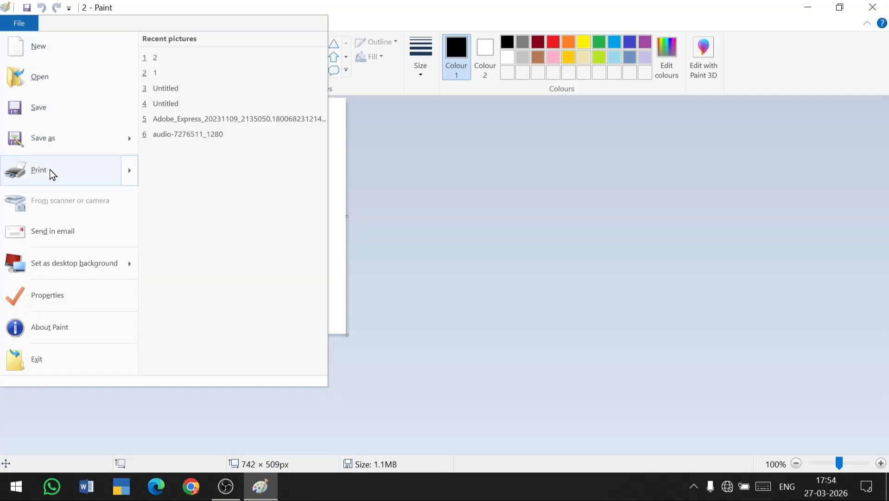
{"action": "mouse_move", "coordinate": [52, 174]}
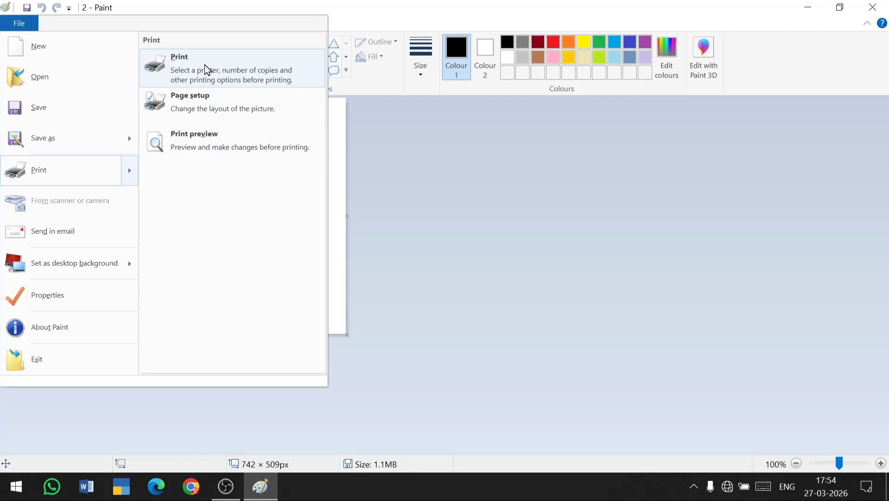
{"action": "left_click", "coordinate": [196, 107]}
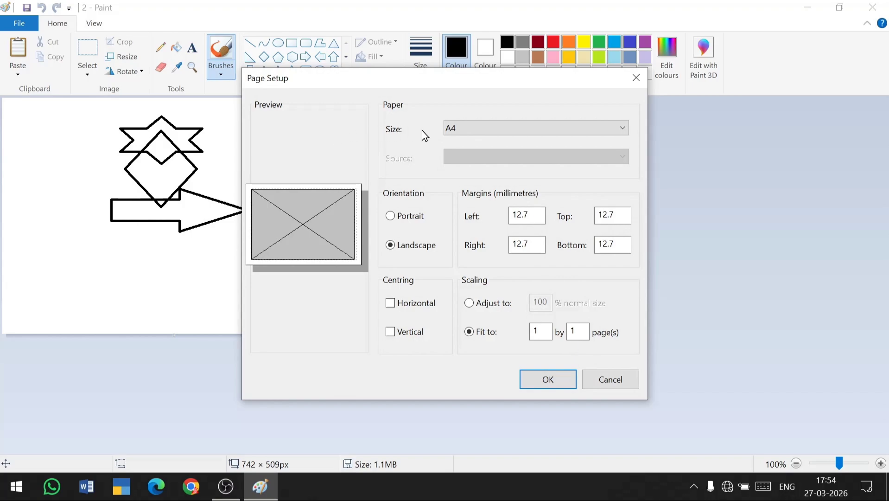
{"action": "left_click", "coordinate": [547, 130]}
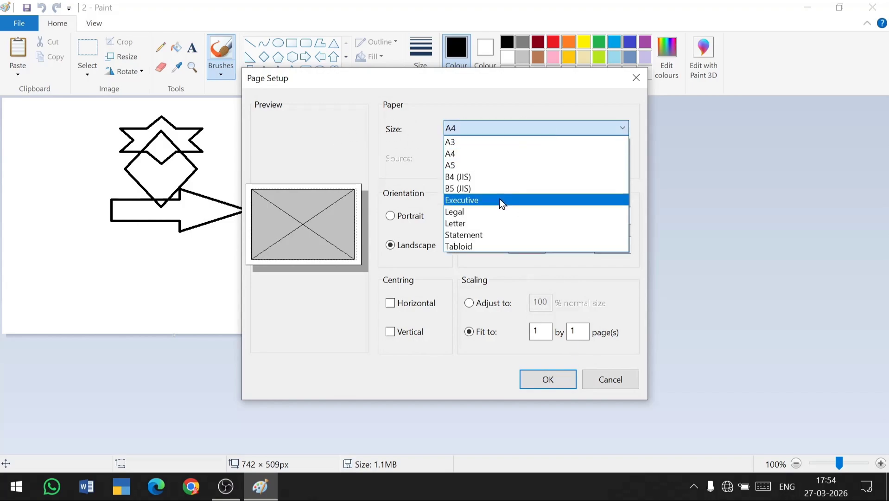
{"action": "left_click", "coordinate": [475, 154]}
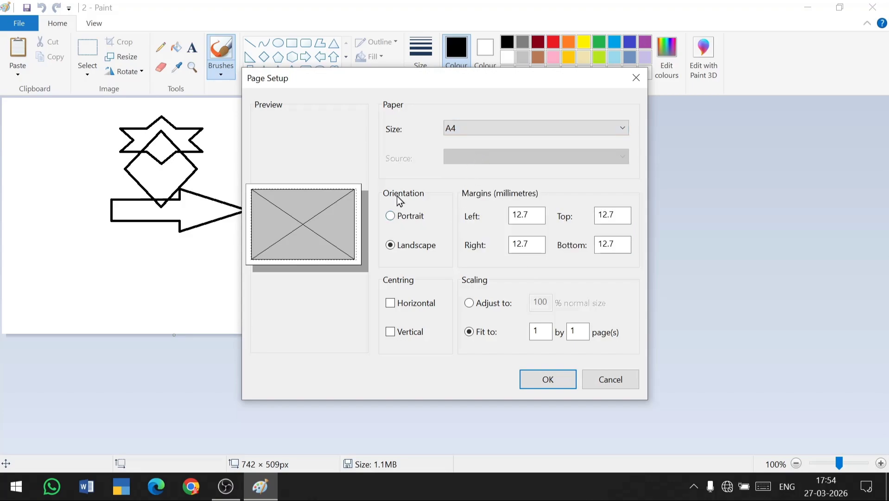
{"action": "left_click", "coordinate": [392, 216]}
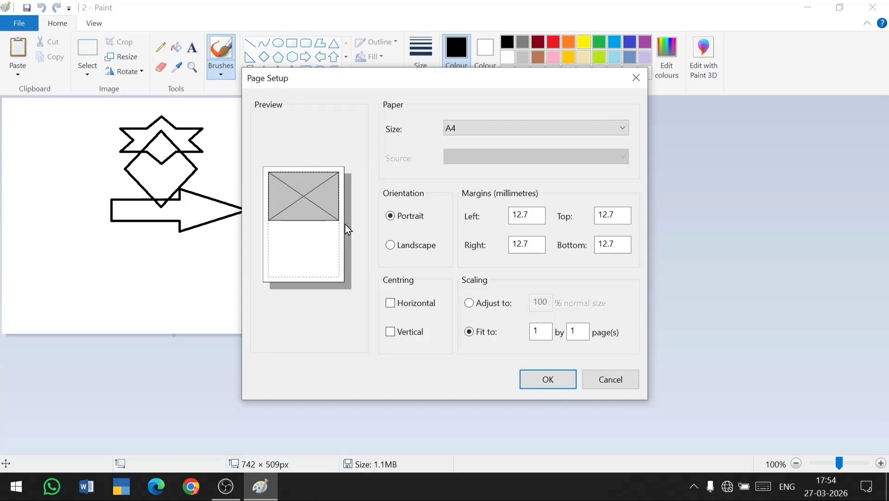
{"action": "left_click", "coordinate": [390, 245]}
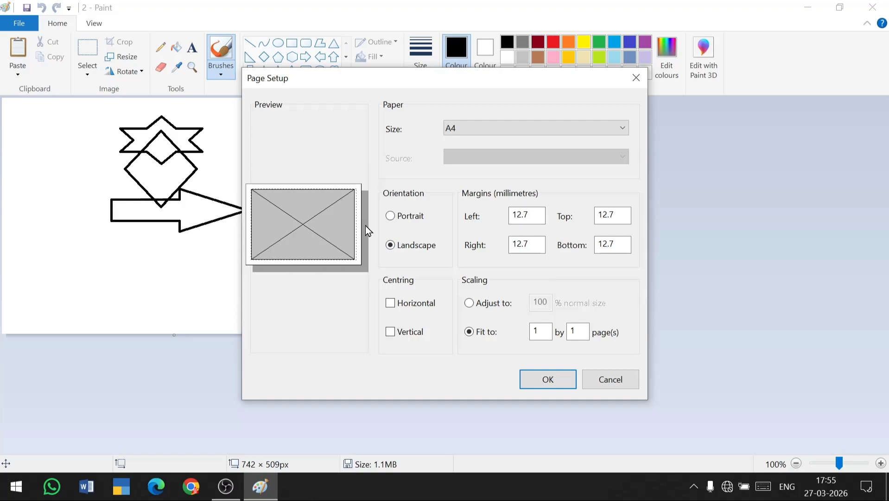
Set the page's left margin to 22 mm and its top margin to 45 mm.
{"action": "left_click_drag", "start_coordinate": [529, 217], "coordinate": [510, 224]}
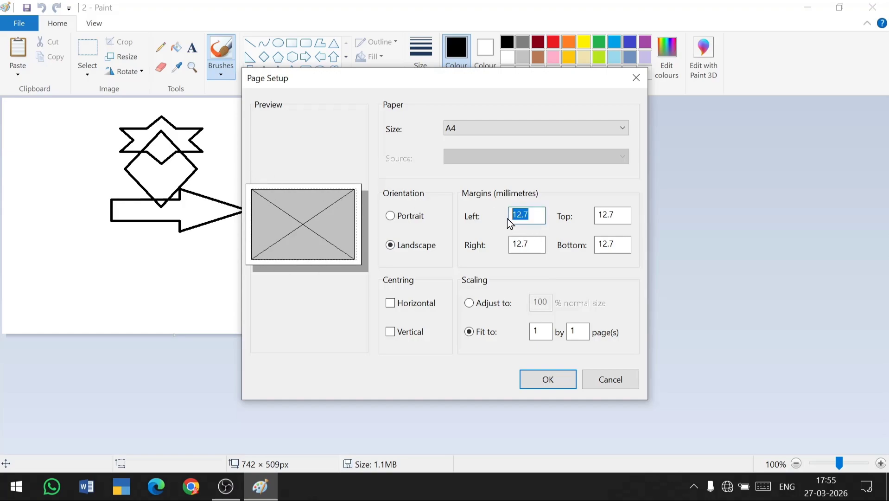
{"action": "key", "text": "BackSpace"}
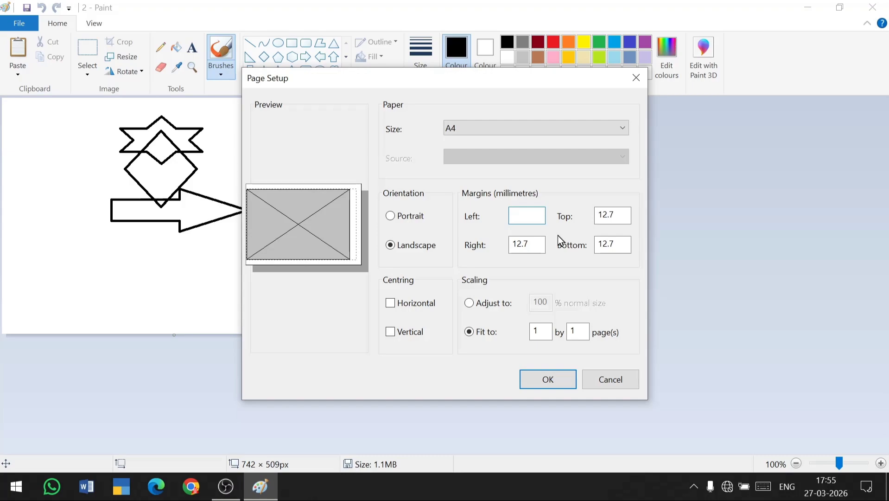
{"action": "type", "text": "22"}
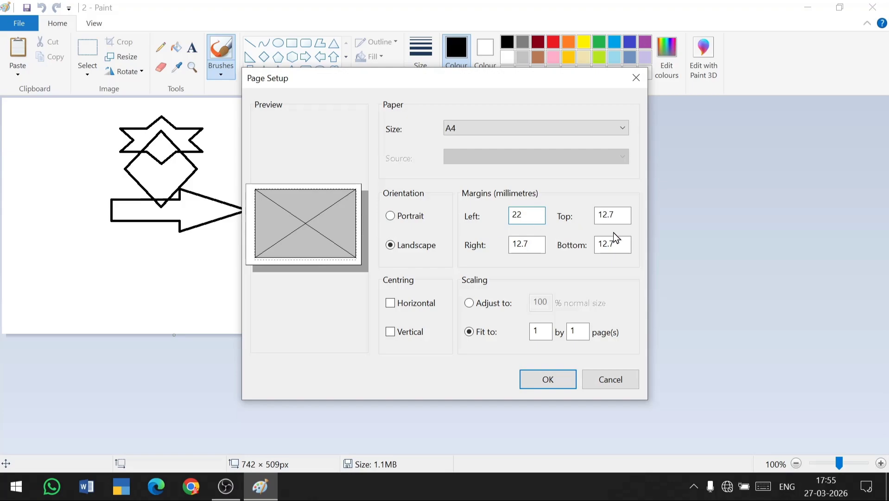
{"action": "left_click_drag", "start_coordinate": [623, 220], "coordinate": [598, 220]}
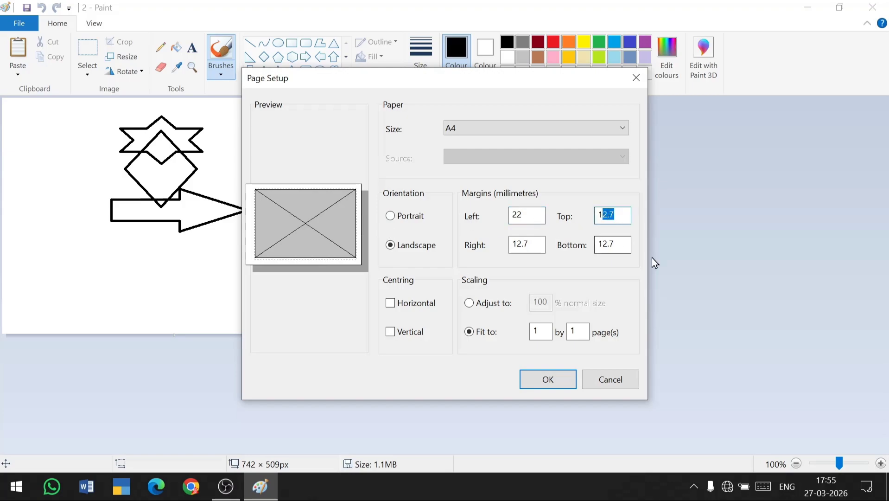
{"action": "key", "text": "BackSpace"}
{"action": "type", "text": "45"}
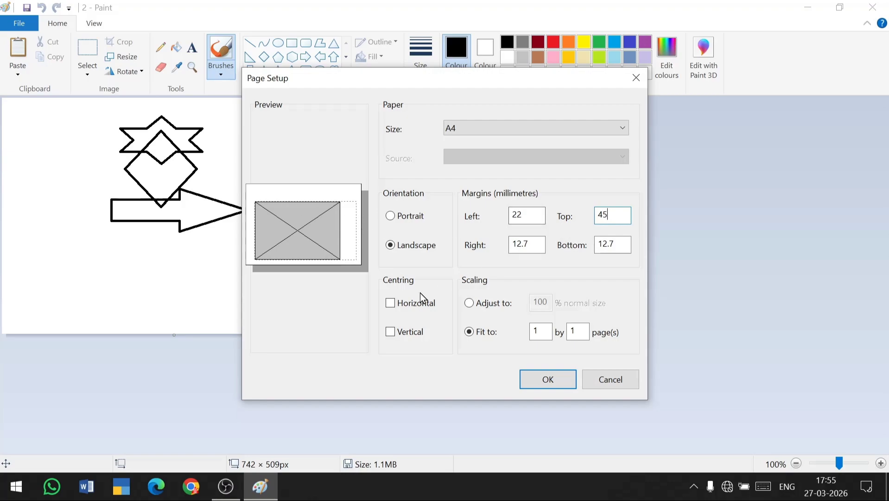
Centre the picture horizontally and vertically on the page and change the orientation to Portrait.
{"action": "left_click", "coordinate": [396, 308]}
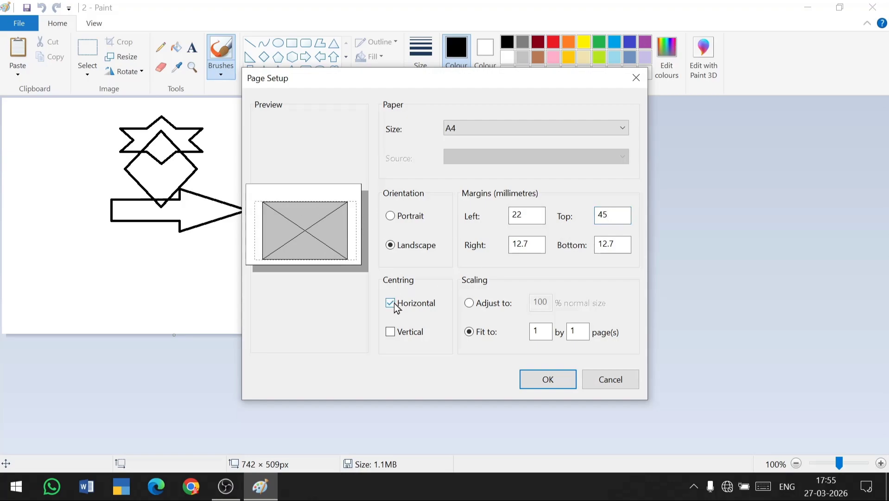
{"action": "left_click", "coordinate": [391, 335]}
{"action": "left_click", "coordinate": [391, 216]}
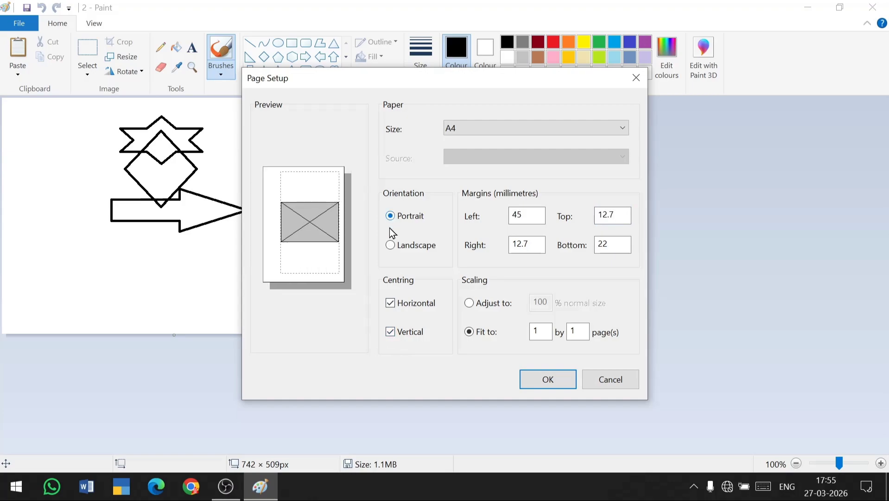
Turn off the picture's horizontal centring, keep vertical centring on, and apply the page setup.
{"action": "left_click", "coordinate": [390, 332]}
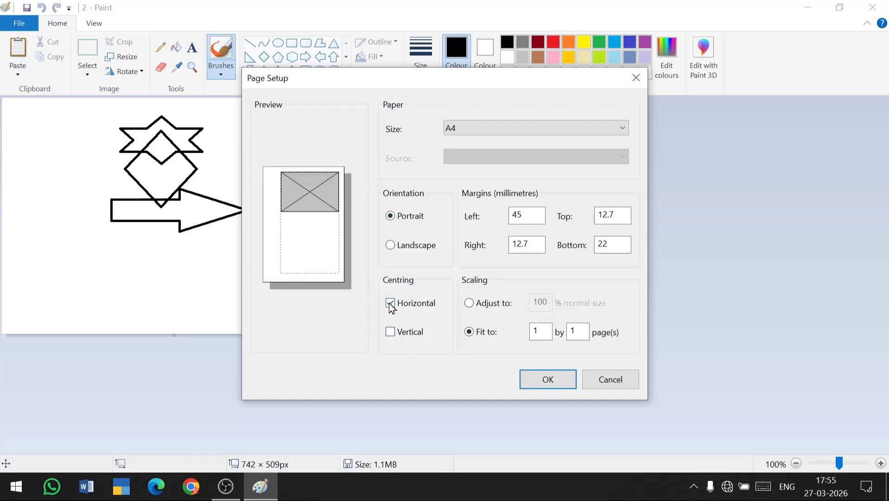
{"action": "left_click", "coordinate": [392, 333]}
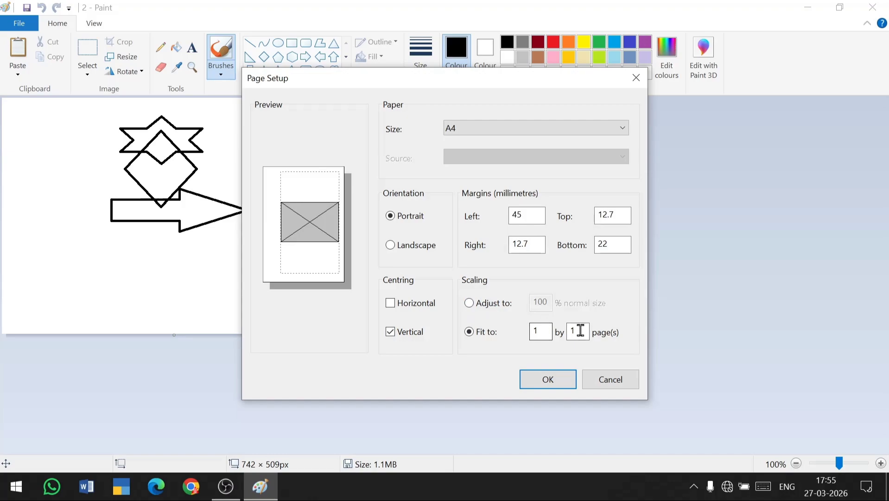
{"action": "left_click", "coordinate": [562, 378]}
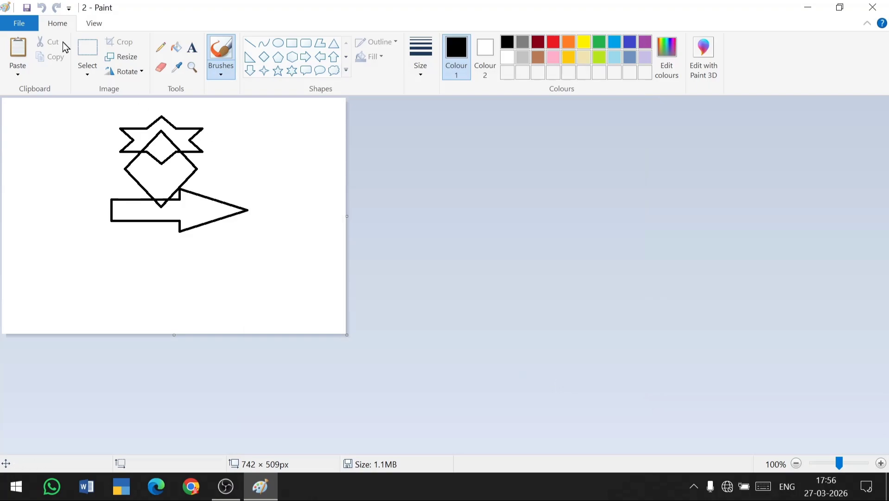
Show the print preview of the picture to check its page layout and close the preview.
{"action": "left_click", "coordinate": [19, 23]}
{"action": "mouse_move", "coordinate": [32, 146]}
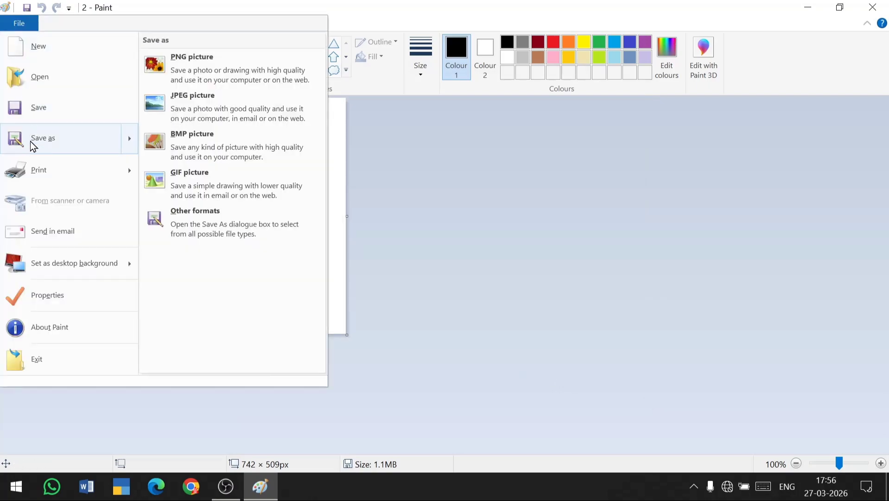
{"action": "mouse_move", "coordinate": [37, 173]}
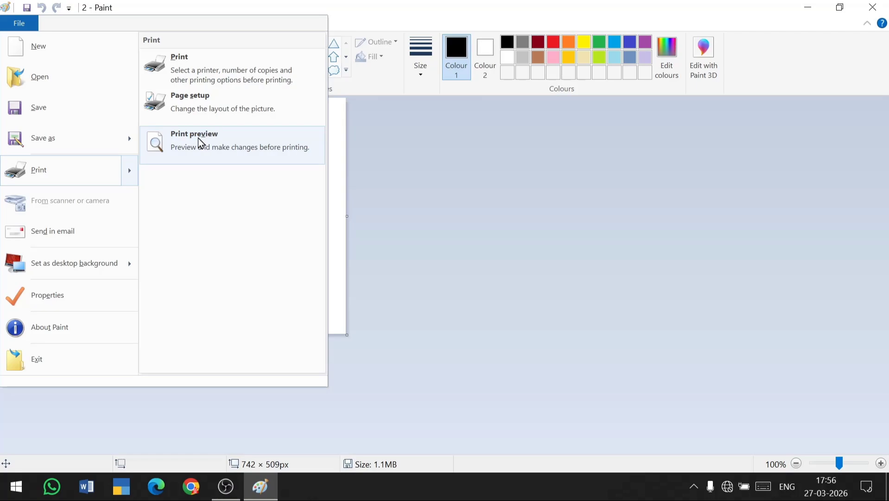
{"action": "left_click", "coordinate": [198, 138]}
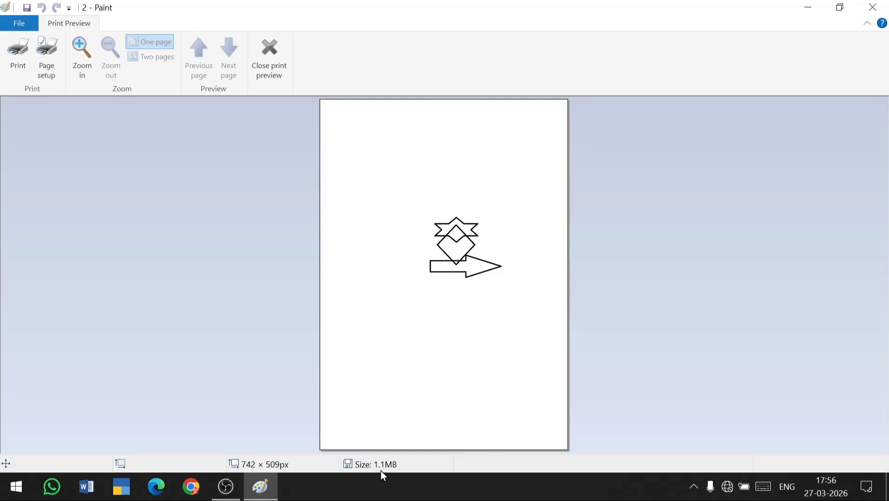
{"action": "left_click", "coordinate": [270, 51]}
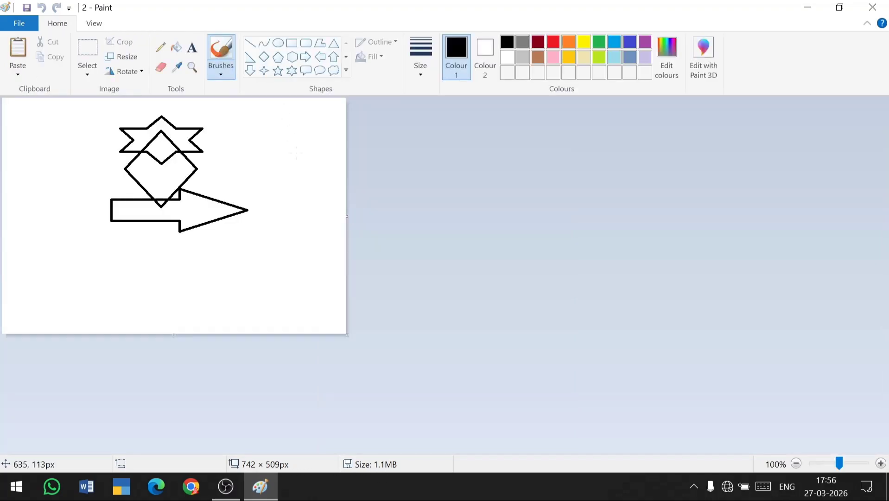
Print the picture with Microsoft Print to PDF, saving the output on the Desktop as 4.
{"action": "left_click", "coordinate": [26, 21]}
{"action": "mouse_move", "coordinate": [56, 171]}
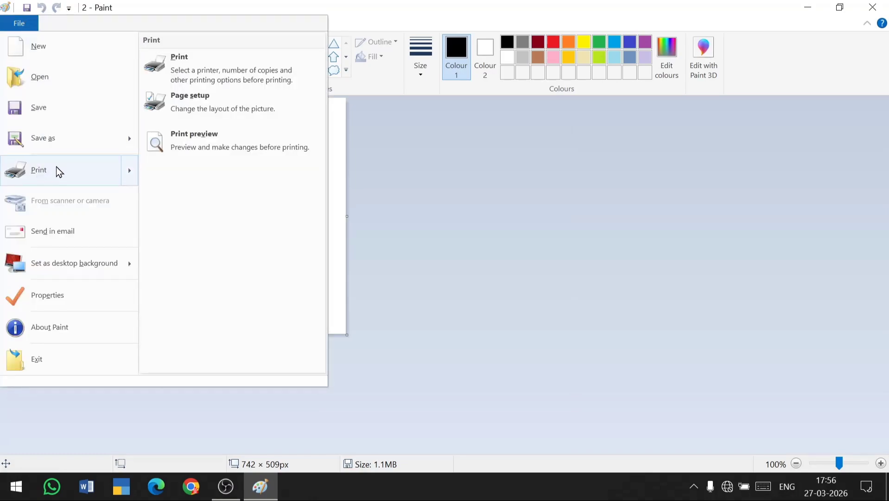
{"action": "left_click", "coordinate": [208, 71]}
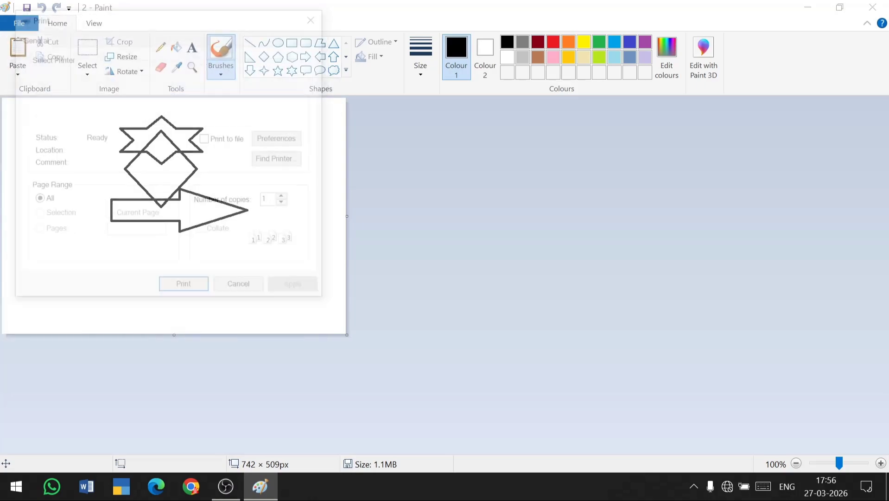
{"action": "left_click", "coordinate": [184, 287]}
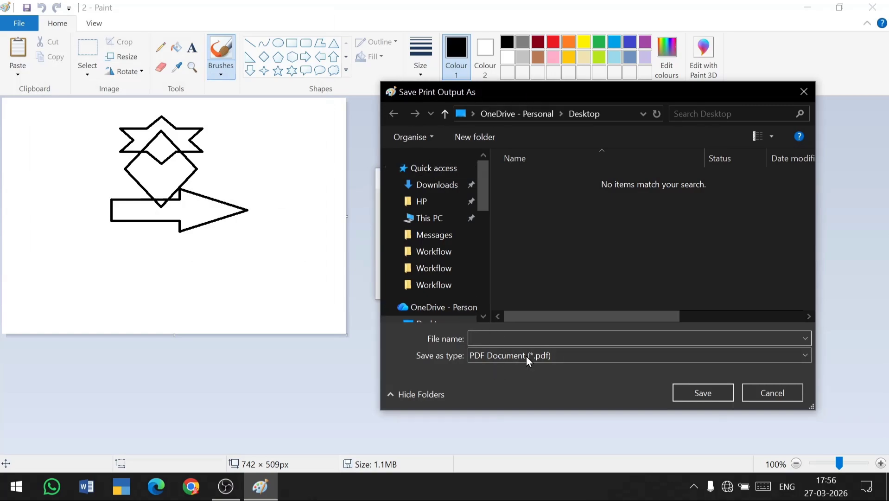
{"action": "scroll", "coordinate": [433, 222], "scroll_direction": "down", "scroll_amount": 3}
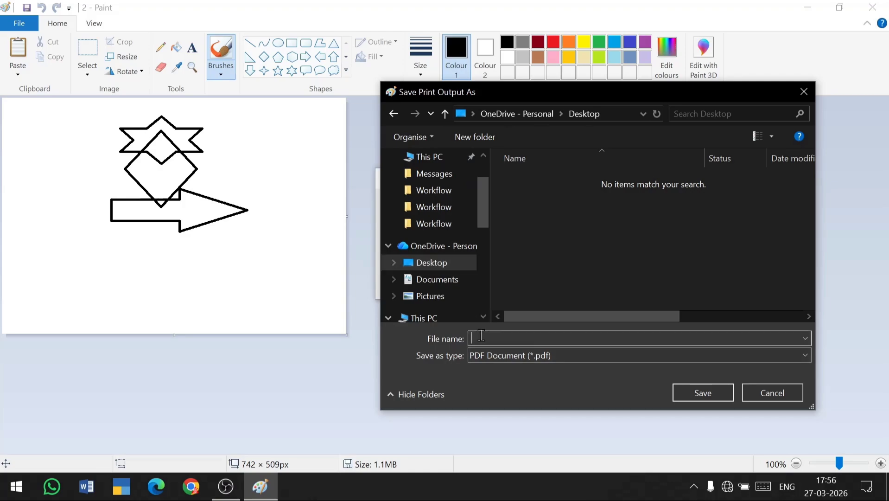
{"action": "type", "text": "4"}
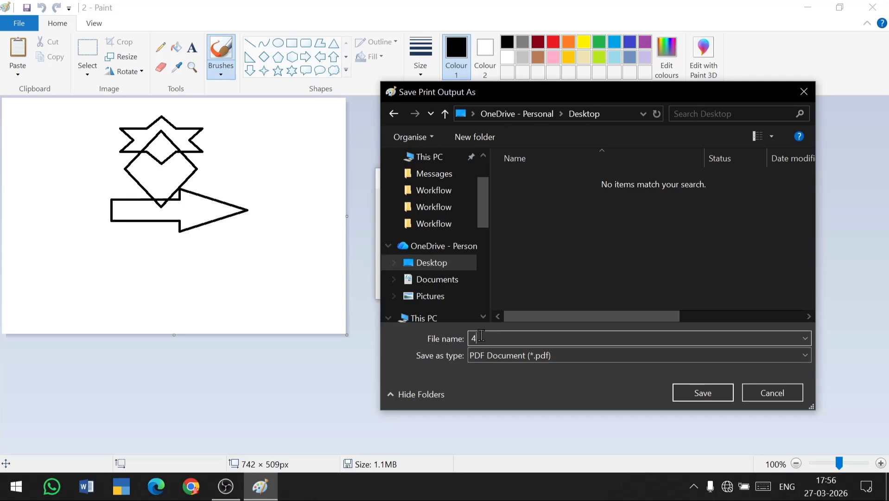
{"action": "left_click", "coordinate": [711, 393]}
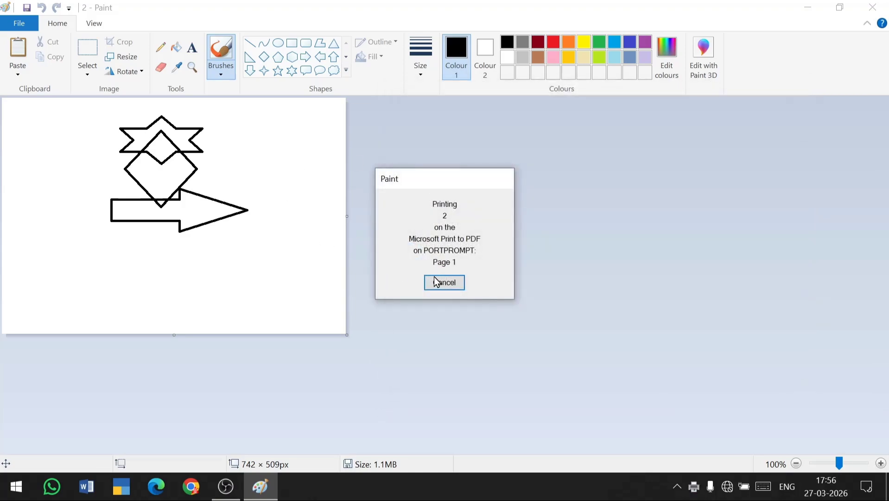
Close Paint, refresh the desktop, and open the PDF file 4 to examine the printed picture before closing it.
{"action": "left_click", "coordinate": [873, 7]}
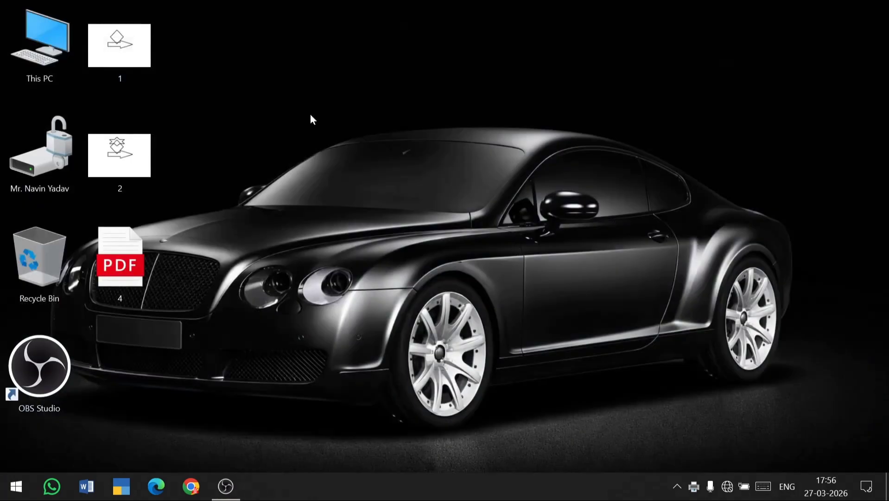
{"action": "right_click", "coordinate": [309, 115]}
{"action": "left_click", "coordinate": [346, 154]}
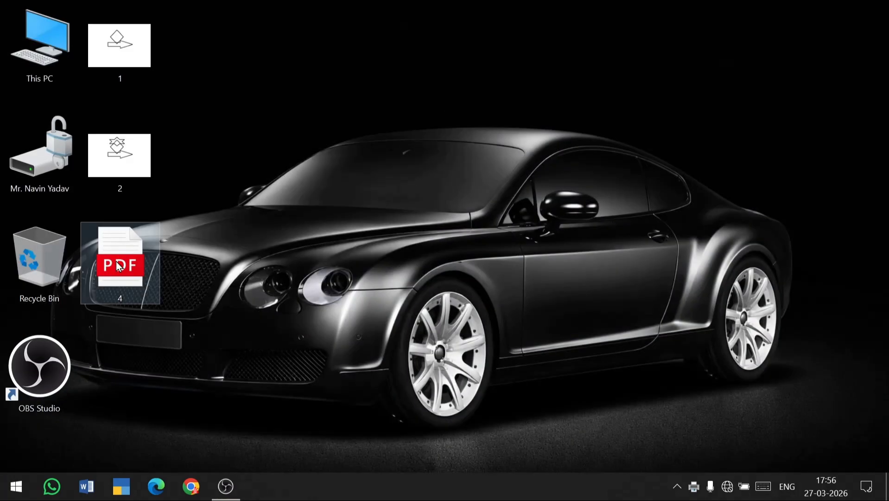
{"action": "left_click", "coordinate": [119, 266]}
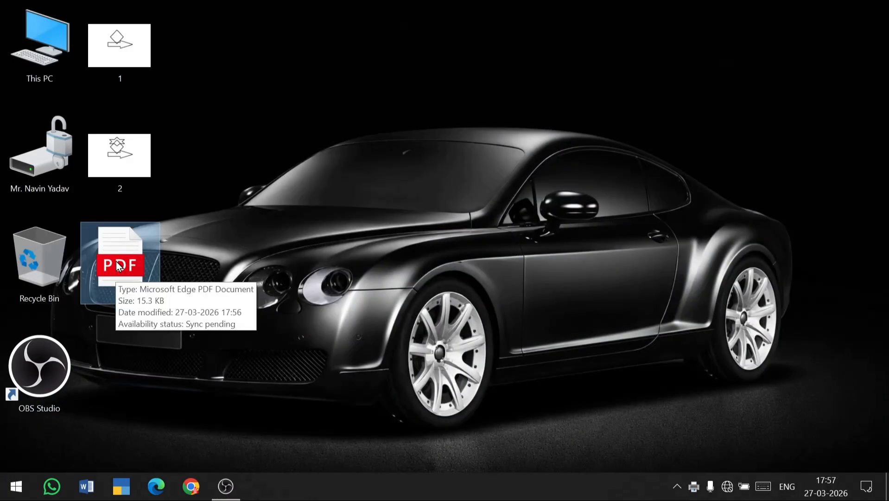
{"action": "double_click", "coordinate": [120, 265]}
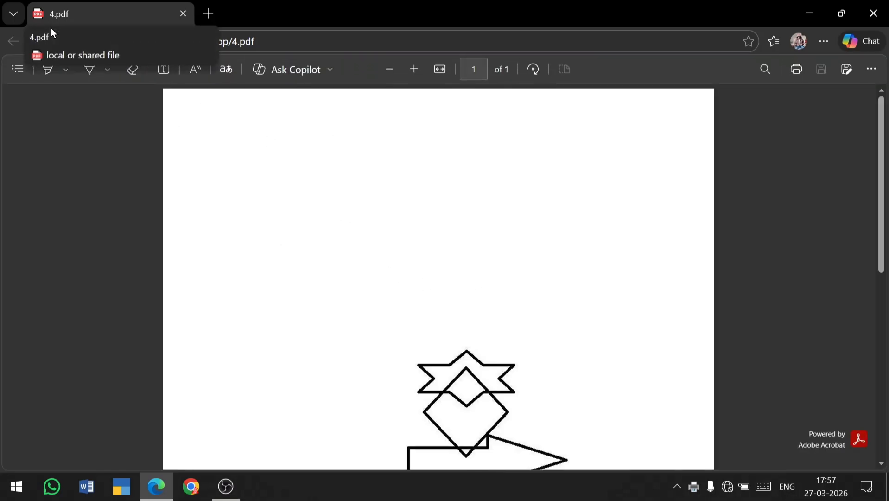
{"action": "left_click", "coordinate": [861, 7]}
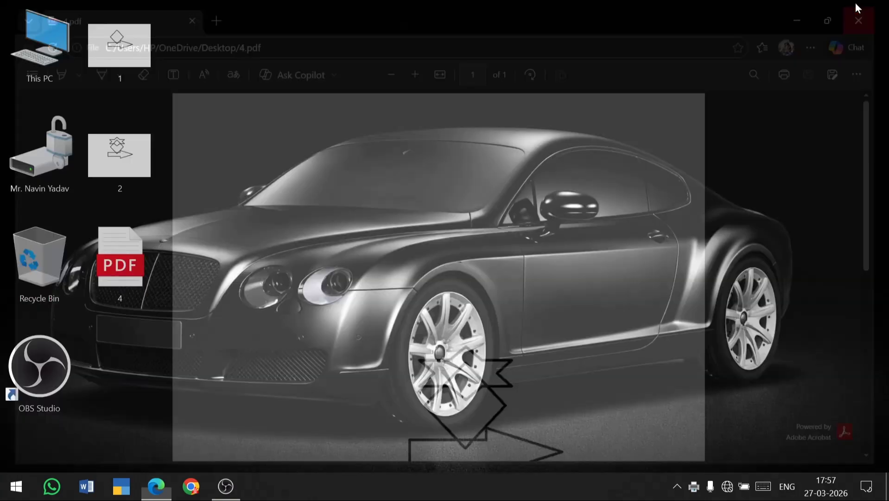
Reopen picture 2 from the desktop in Paint and try to send it in an email.
{"action": "left_click", "coordinate": [126, 163]}
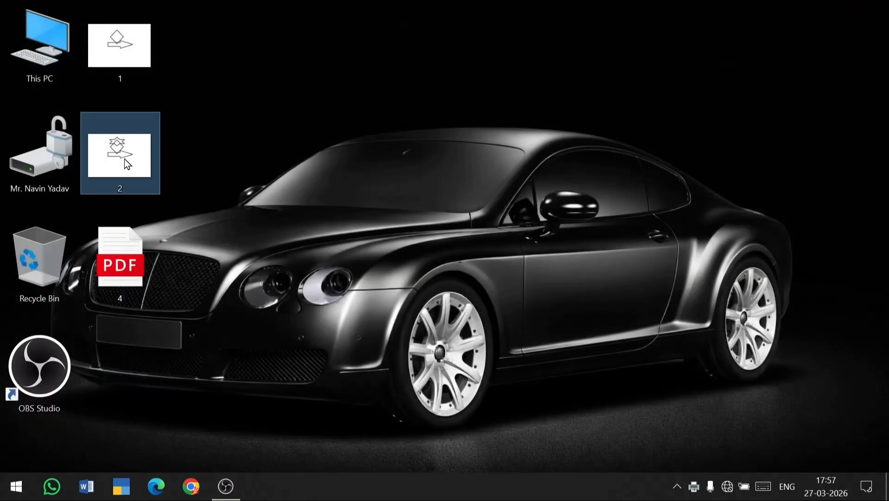
{"action": "double_click", "coordinate": [125, 162]}
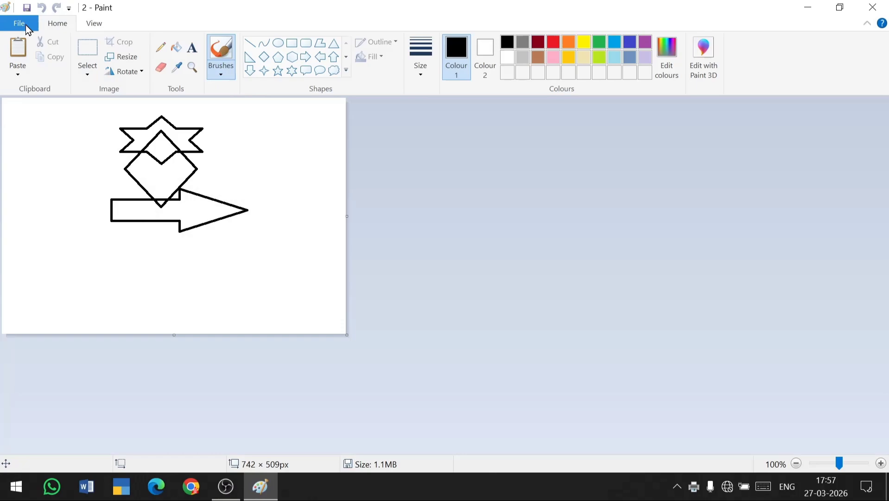
{"action": "left_click", "coordinate": [25, 24]}
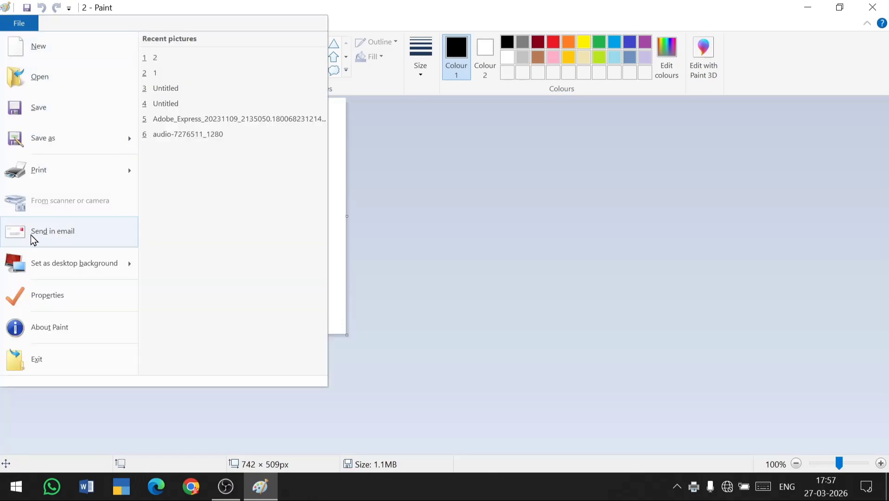
{"action": "left_click", "coordinate": [88, 240]}
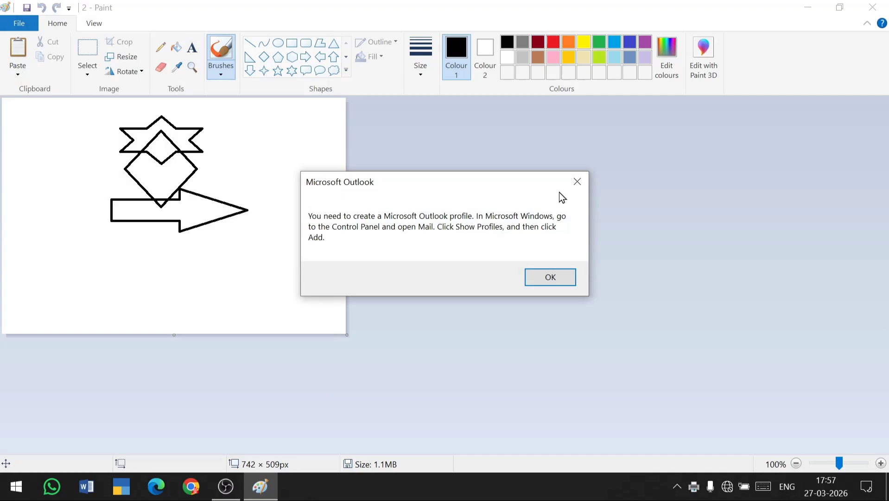
{"action": "left_click", "coordinate": [577, 182]}
Minimise Paint to look at the current desktop background and restore the window.
{"action": "left_click", "coordinate": [23, 22]}
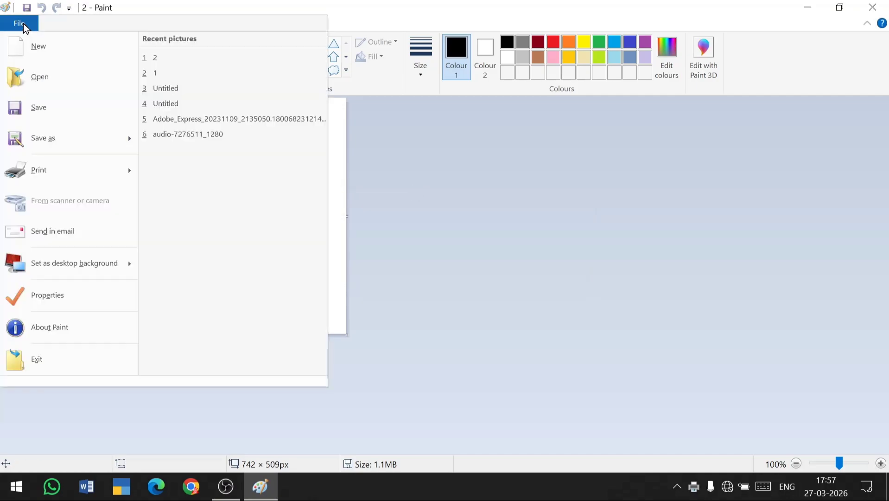
{"action": "left_click", "coordinate": [412, 227]}
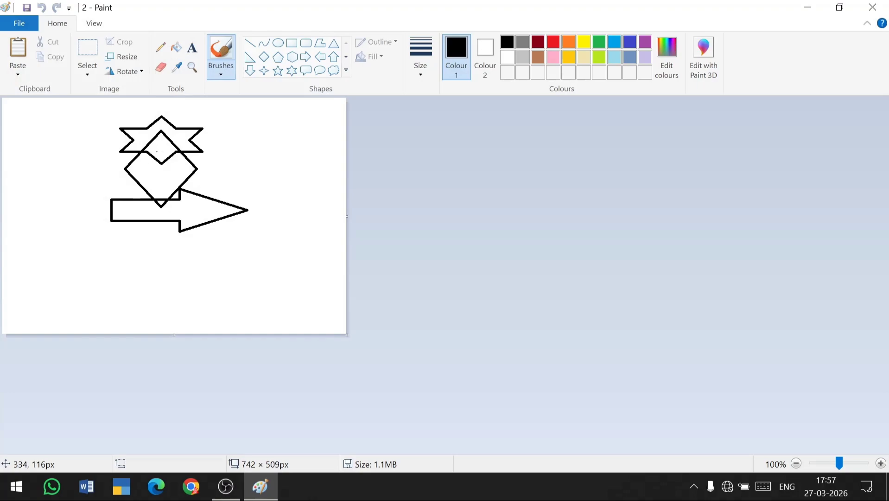
{"action": "left_click", "coordinate": [807, 7]}
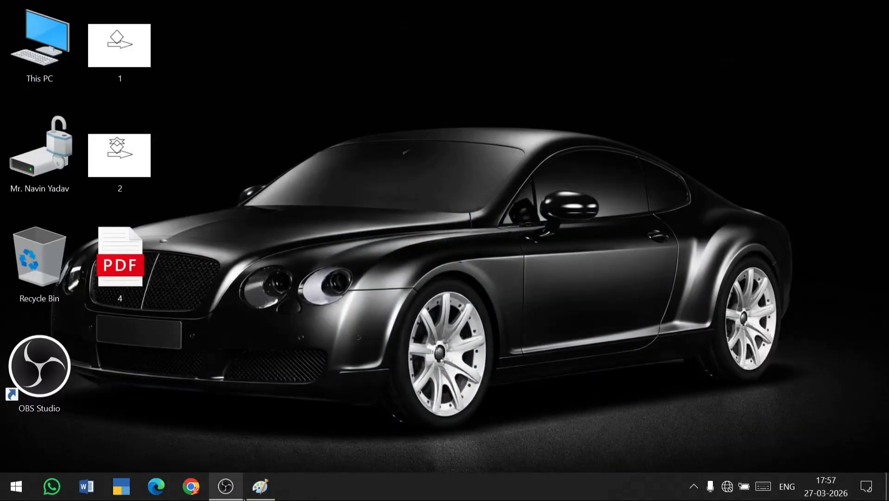
{"action": "left_click", "coordinate": [260, 486]}
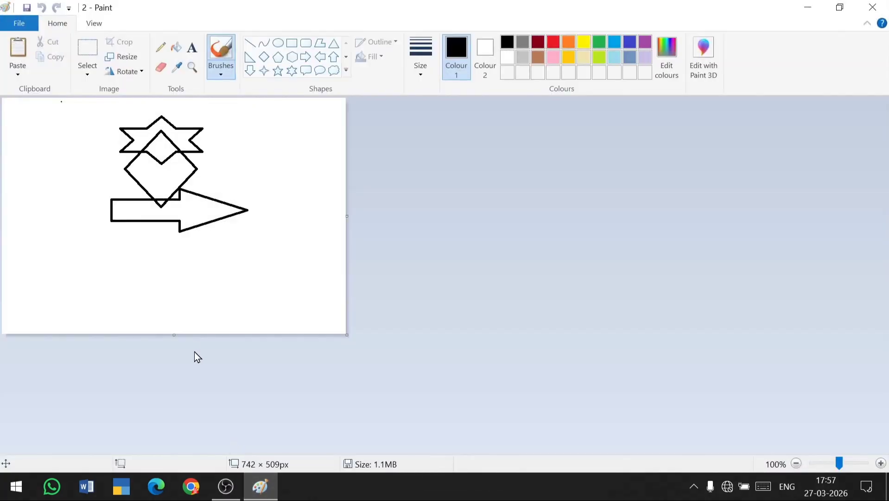
Set picture 2 as the desktop background, check it on the desktop and return to Paint.
{"action": "left_click", "coordinate": [21, 24]}
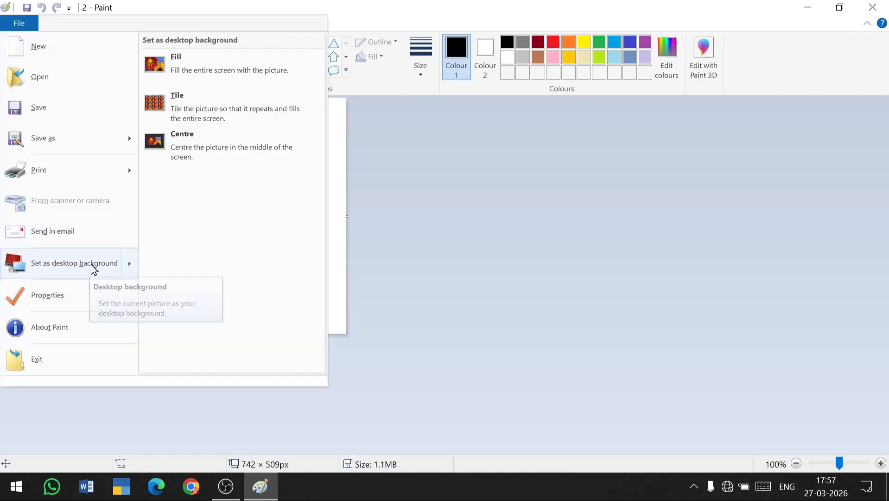
{"action": "left_click", "coordinate": [78, 264]}
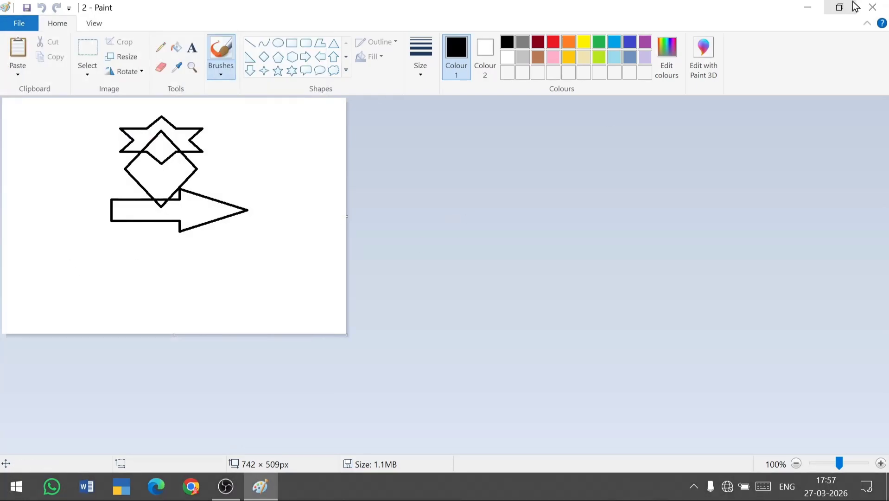
{"action": "left_click", "coordinate": [808, 7]}
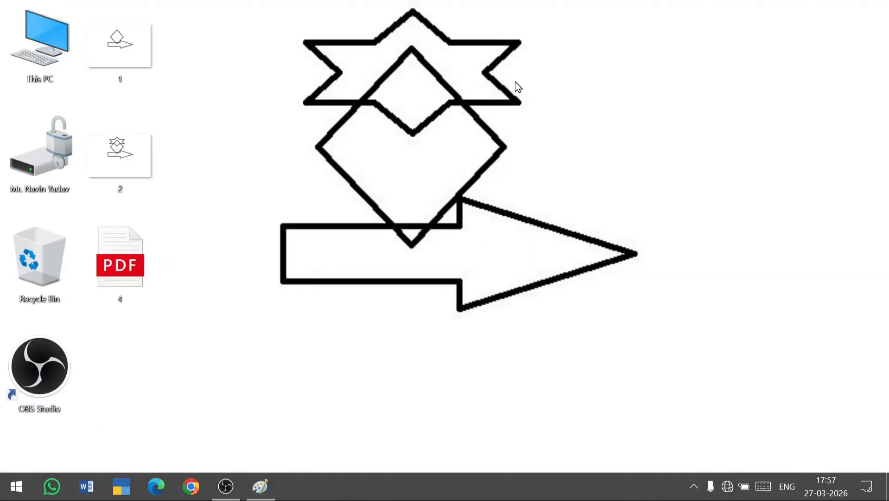
{"action": "left_click", "coordinate": [260, 486]}
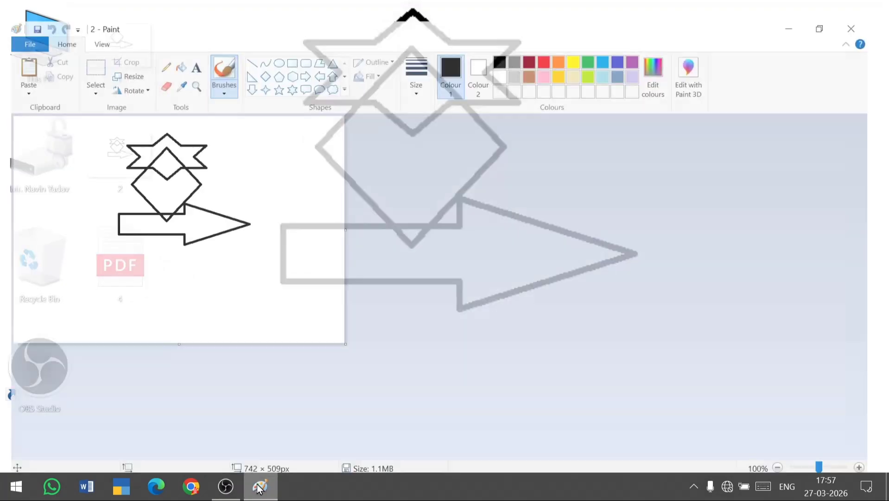
Try a width of 32 and height of 54 pixels in the image properties, restore the default size, and discard the changes.
{"action": "left_click", "coordinate": [19, 24]}
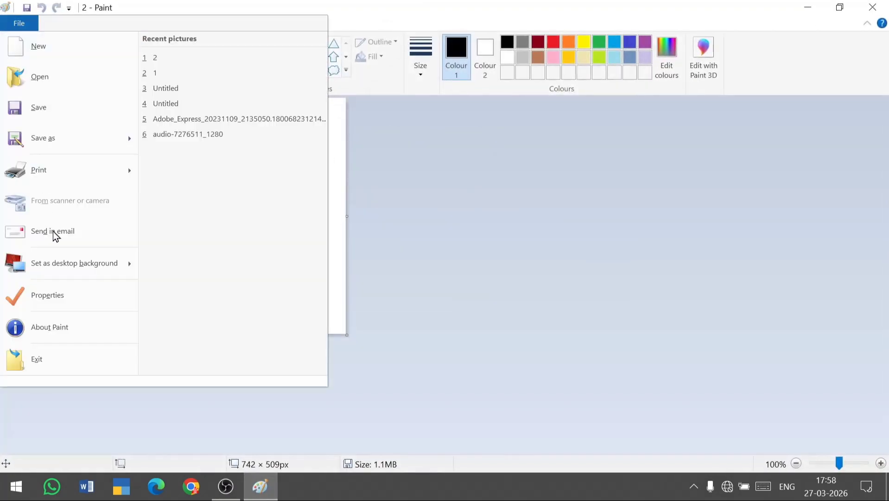
{"action": "left_click", "coordinate": [65, 298]}
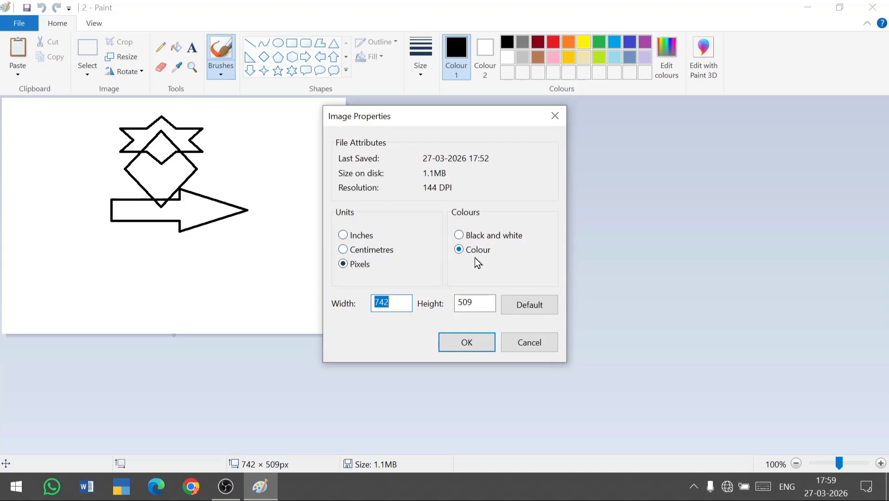
{"action": "type", "text": "32"}
{"action": "left_click", "coordinate": [486, 300]}
{"action": "key", "text": "BackSpace"}
{"action": "key", "text": "BackSpace"}
{"action": "key", "text": "BackSpace"}
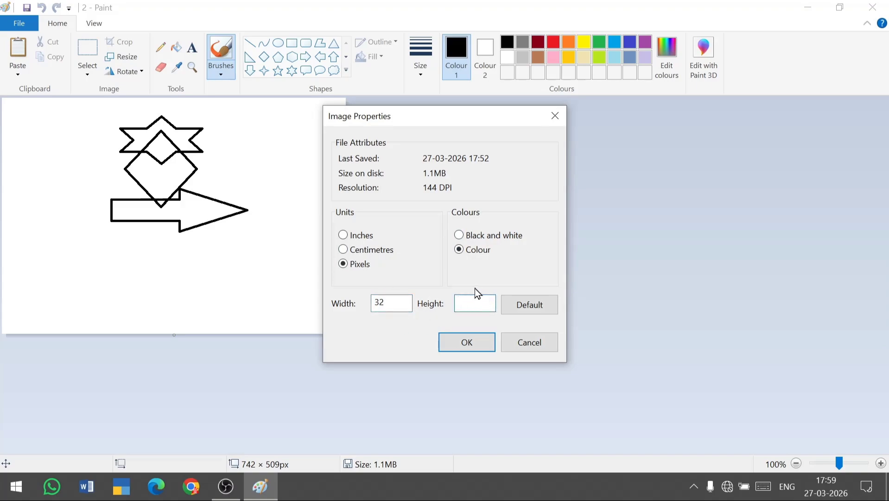
{"action": "type", "text": "54"}
{"action": "left_click", "coordinate": [522, 306]}
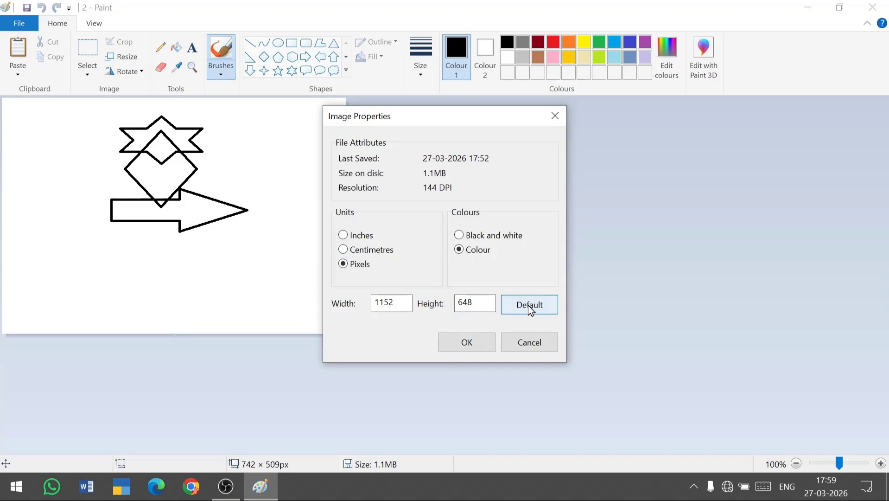
{"action": "left_click", "coordinate": [555, 116]}
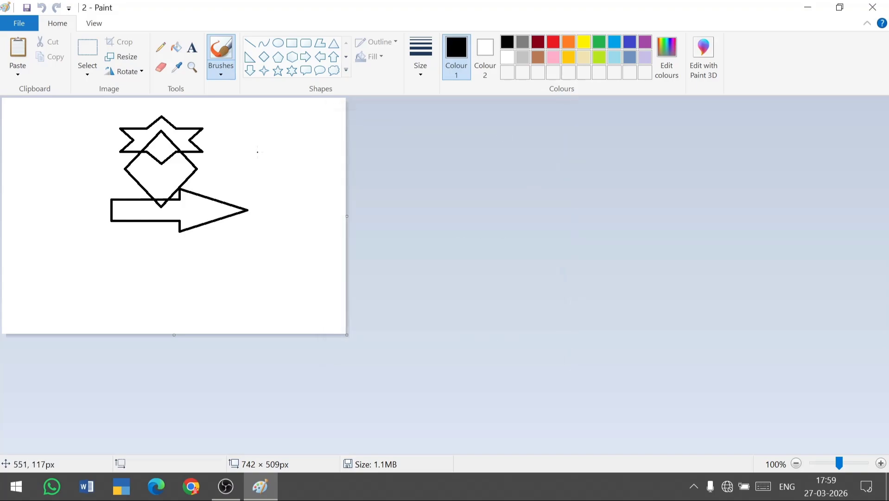
Show the program's version and licence information in About Paint and close it.
{"action": "left_click", "coordinate": [19, 23]}
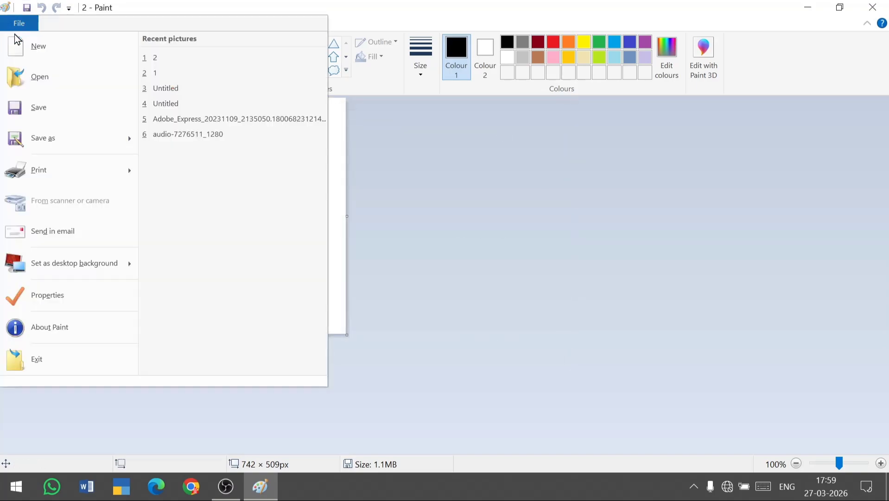
{"action": "left_click", "coordinate": [60, 328]}
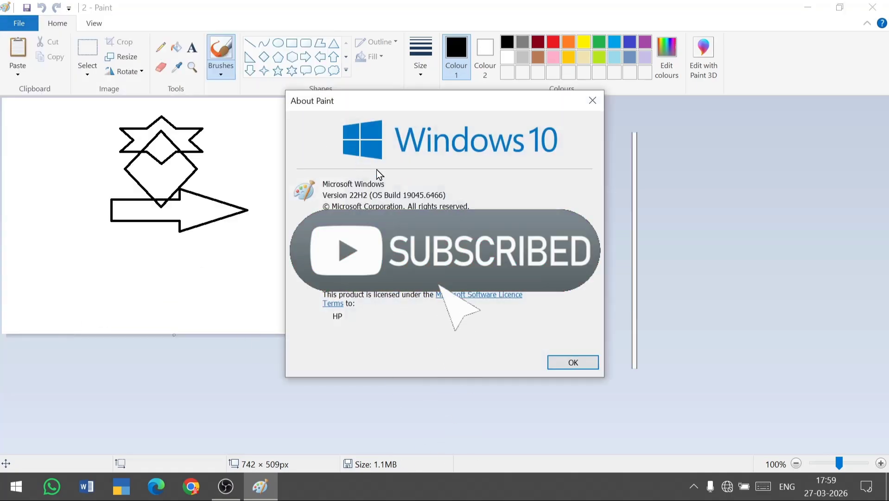
{"action": "left_click", "coordinate": [593, 100]}
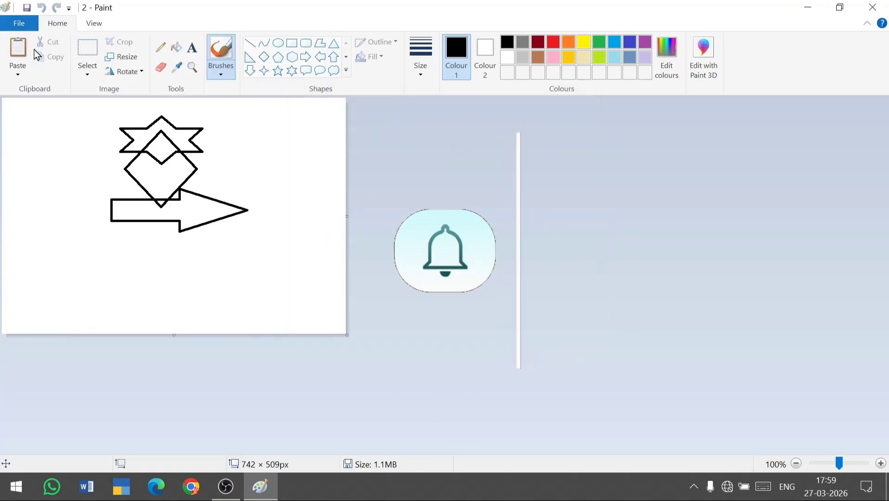
{"action": "left_click", "coordinate": [19, 24]}
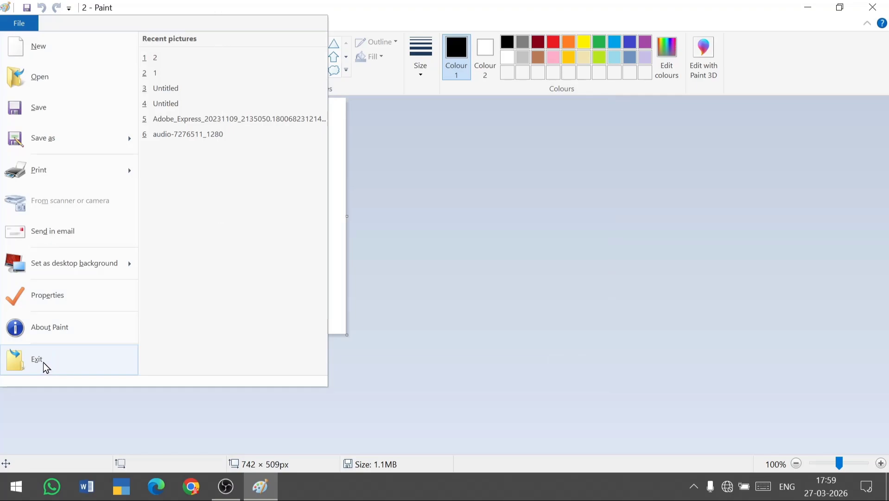
{"action": "left_click", "coordinate": [377, 224]}
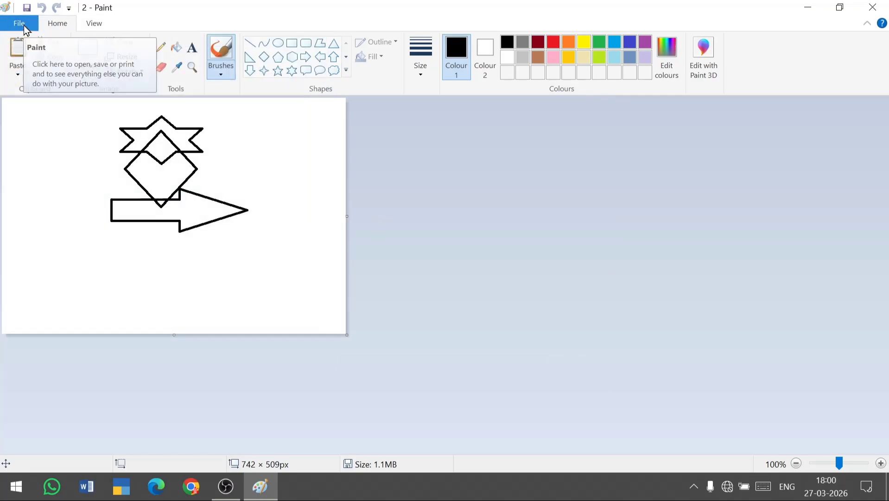
{"action": "left_click", "coordinate": [24, 25]}
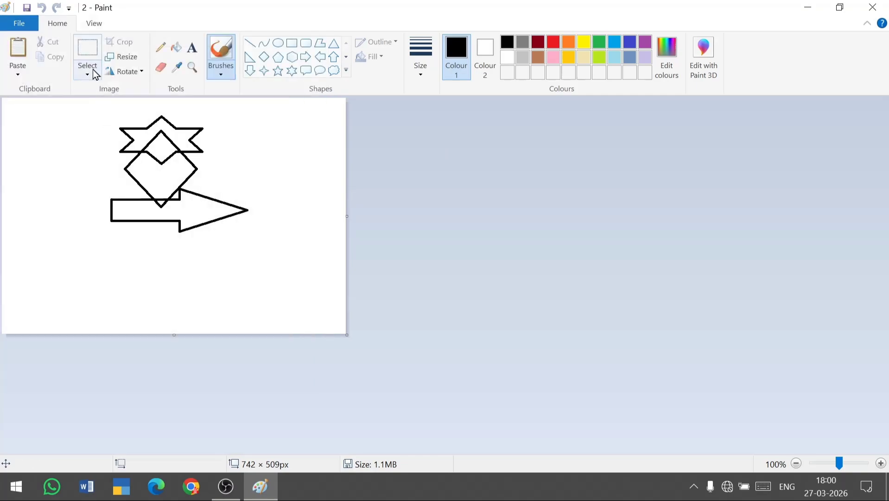